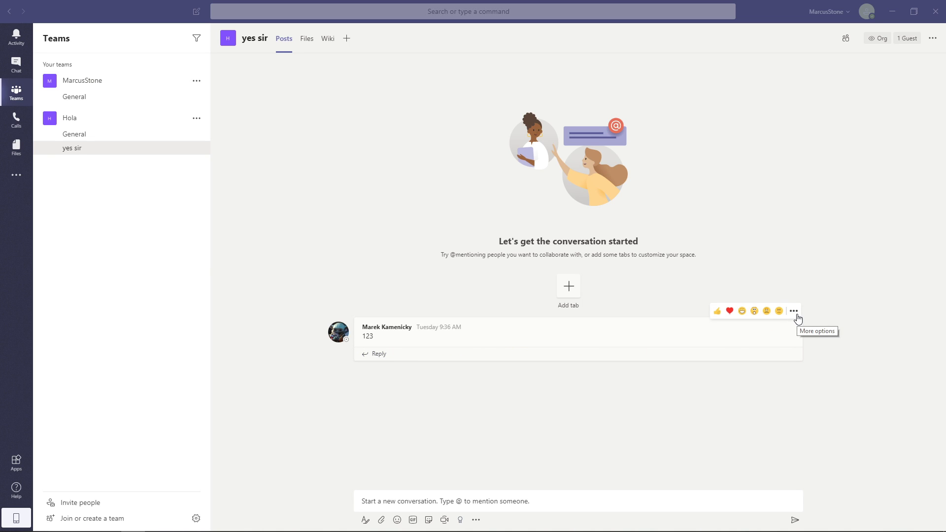
Save the "123" message in the yes sir channel and open the list of saved messages
click(794, 312)
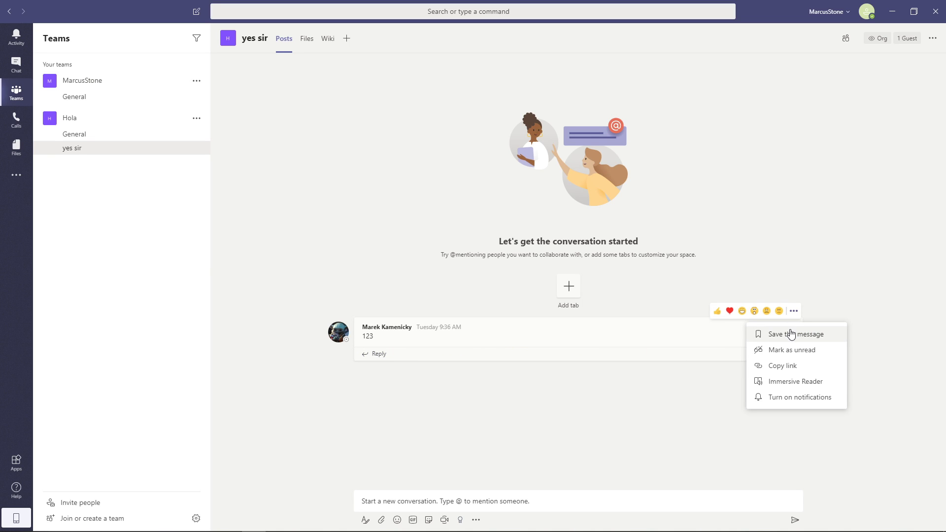
click(791, 334)
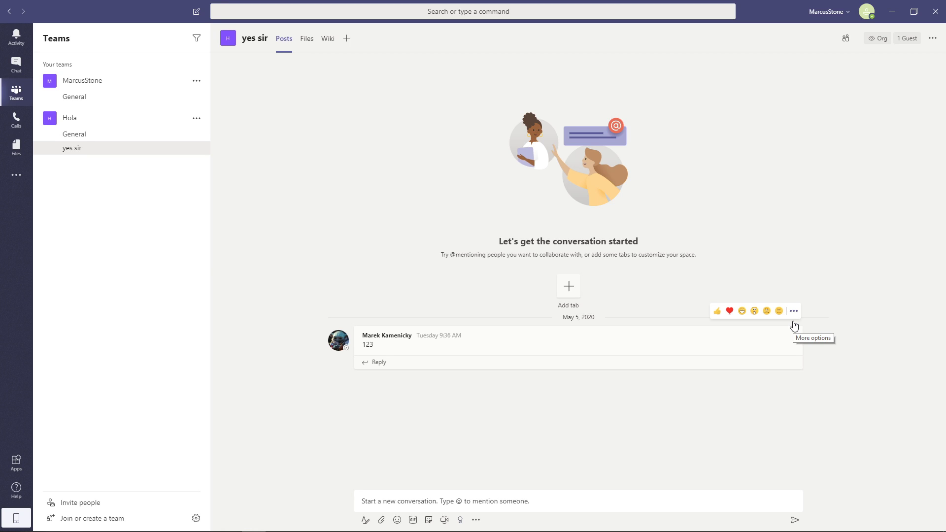
click(867, 12)
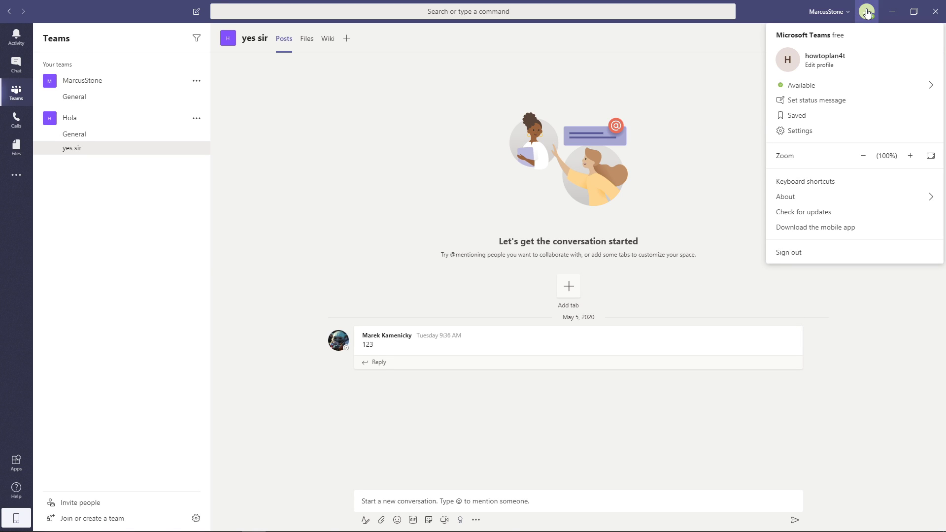
click(803, 118)
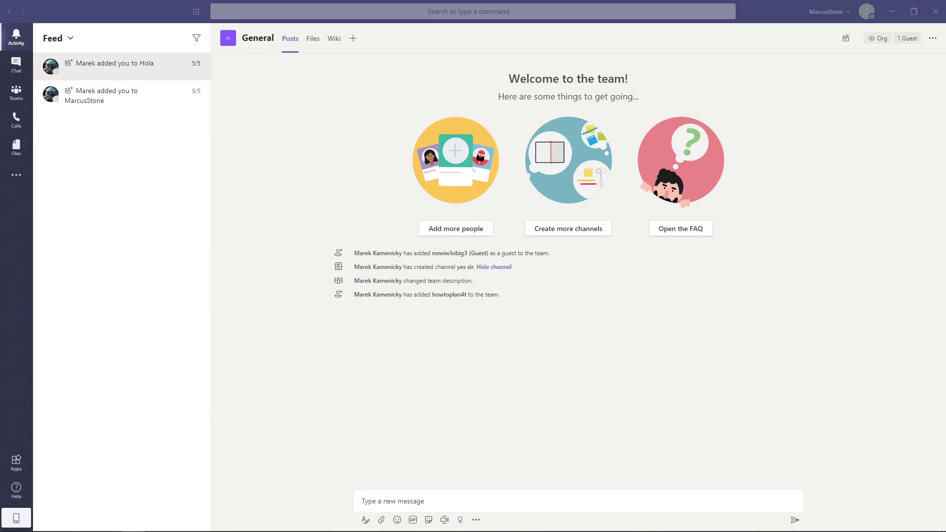
Open the options for the recent conversation in the chat list
click(16, 64)
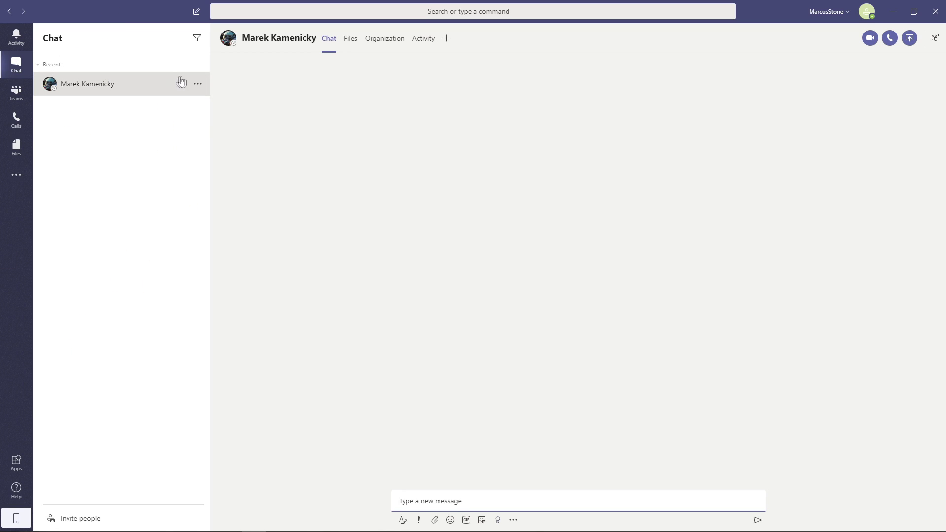
click(199, 84)
click(174, 123)
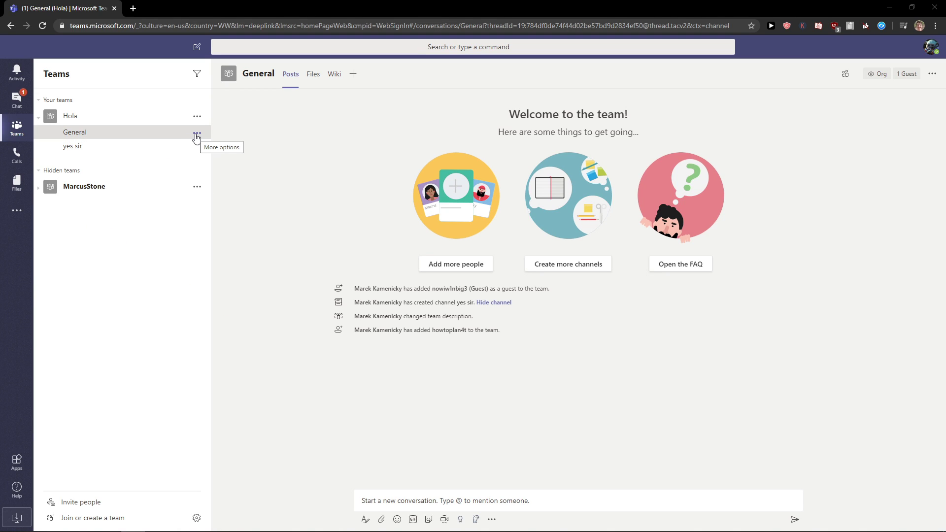
Open the connectors for the General channel of the Hola team, browse the available services and go to the connector search
click(197, 134)
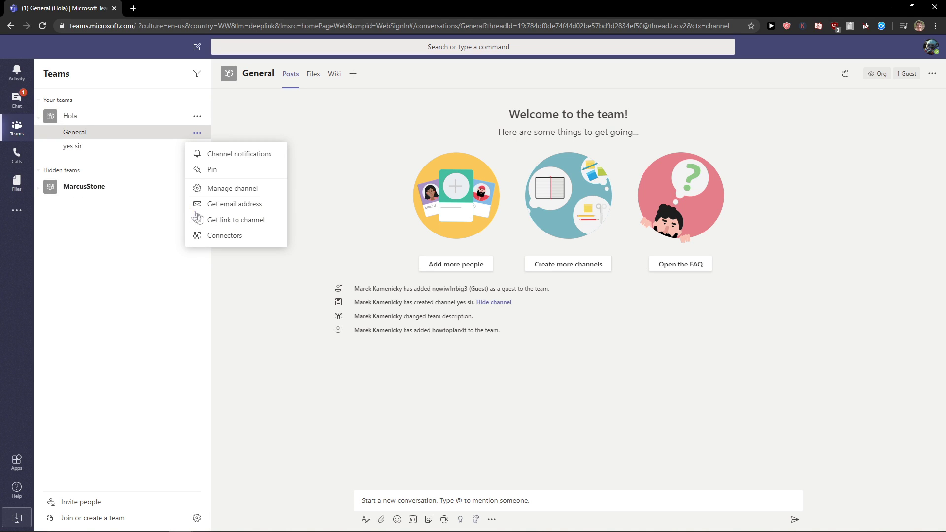
click(233, 238)
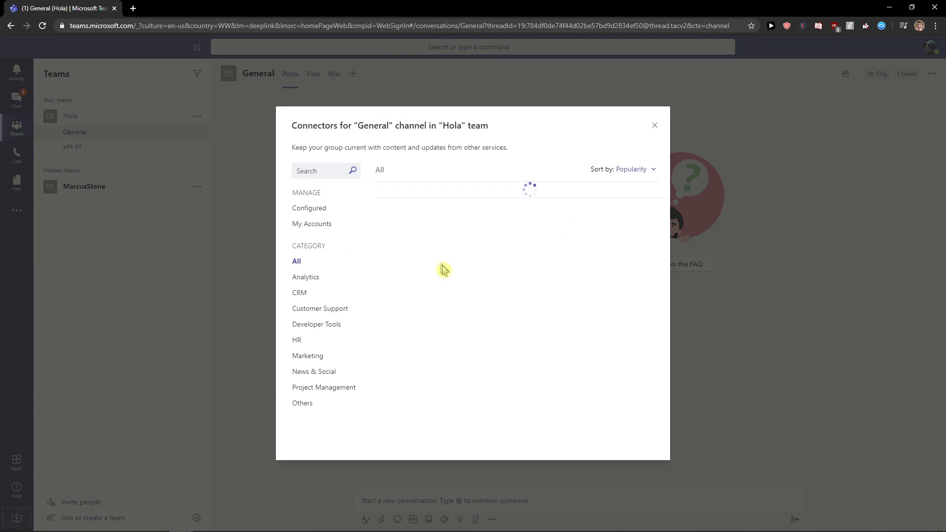
scroll(449, 276, down, 6)
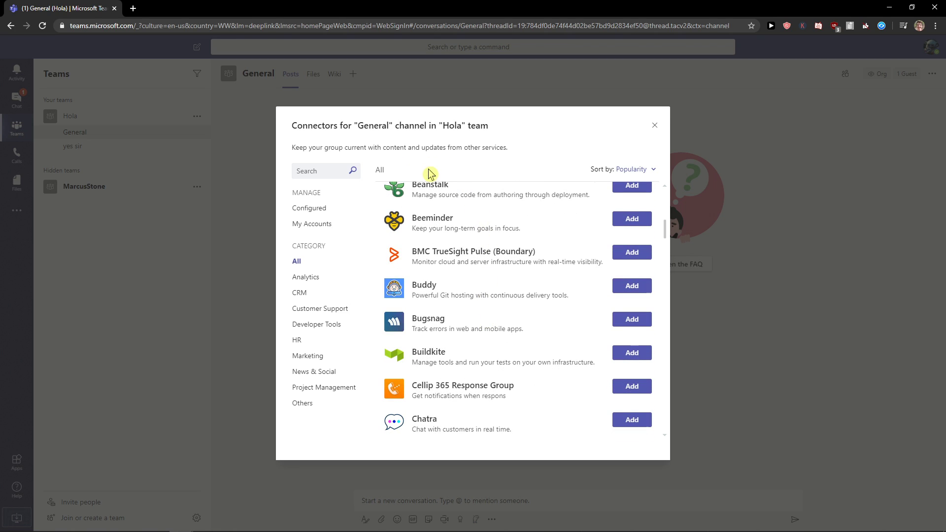
click(327, 176)
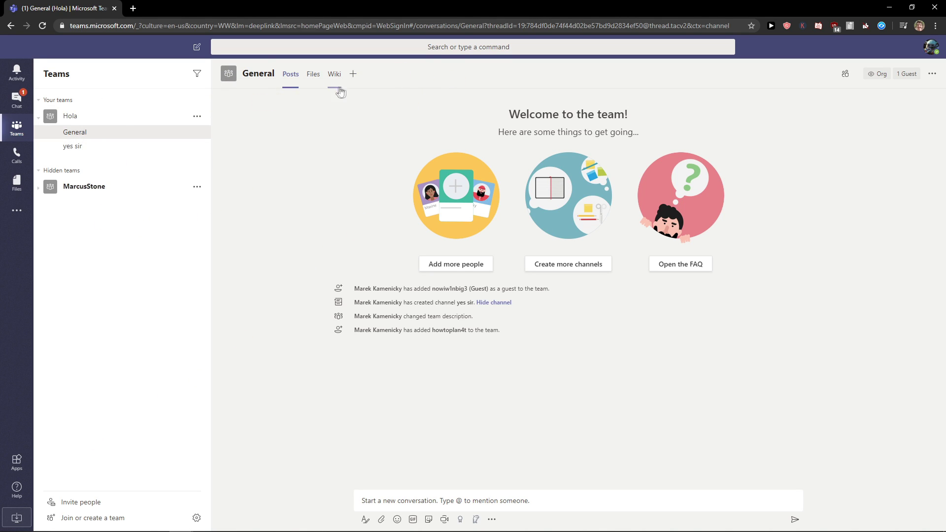
Examine the apps that can be added as tabs to the General channel
click(354, 74)
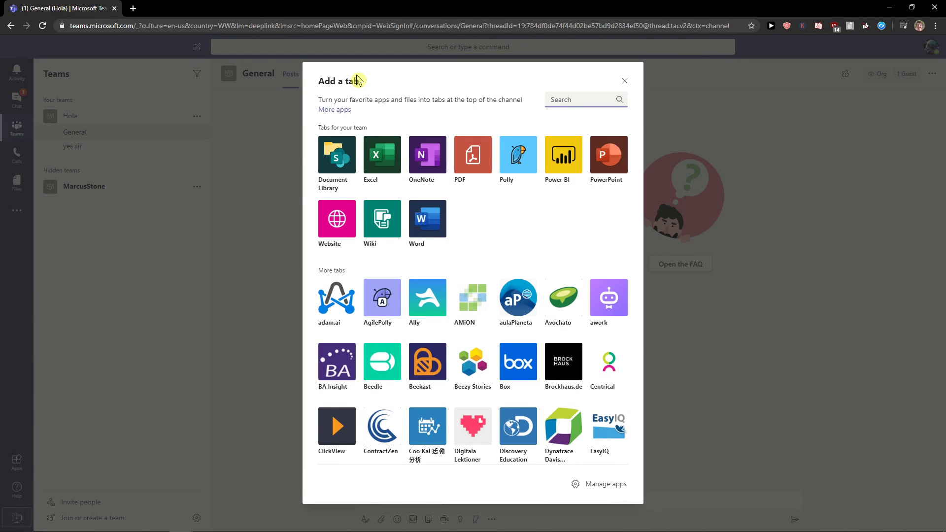
scroll(385, 148, down, 2)
scroll(385, 148, down, 1)
scroll(385, 148, up, 3)
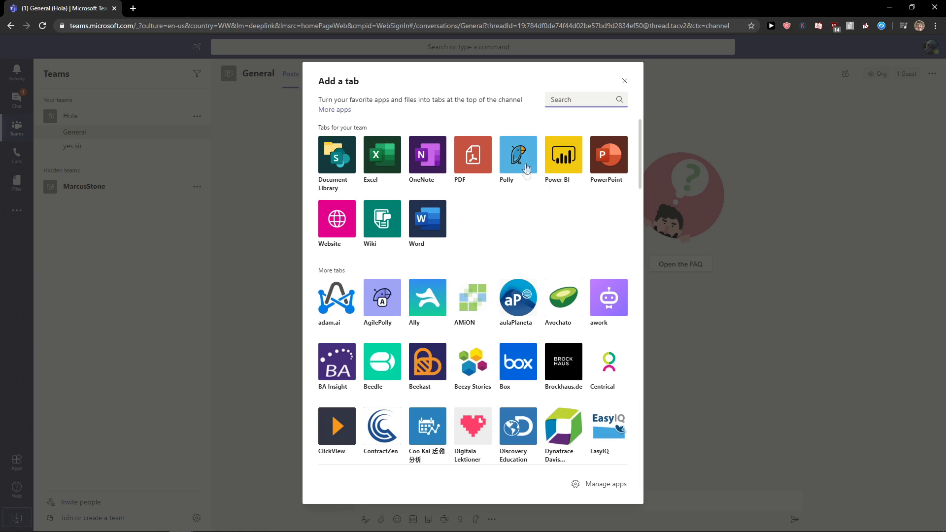
scroll(541, 152, down, 2)
scroll(537, 154, up, 1)
scroll(535, 154, up, 1)
scroll(513, 160, down, 15)
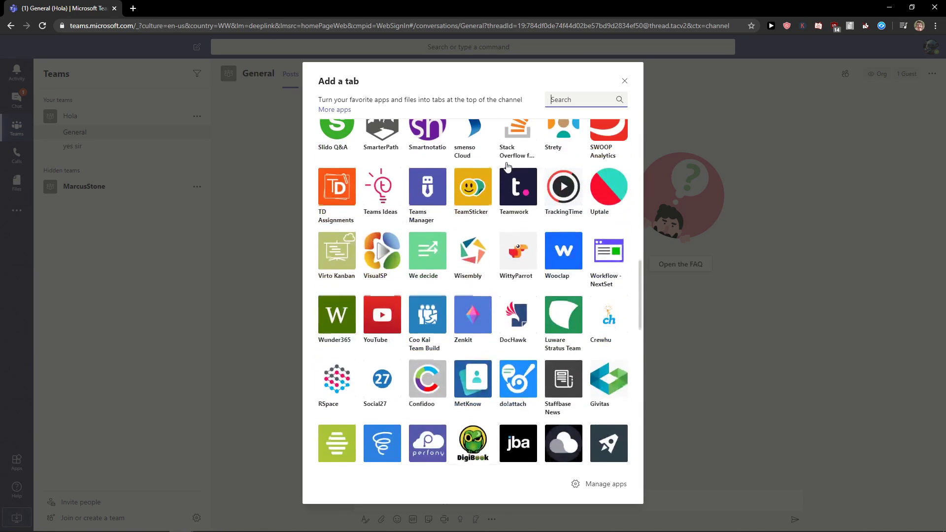
scroll(508, 165, down, 8)
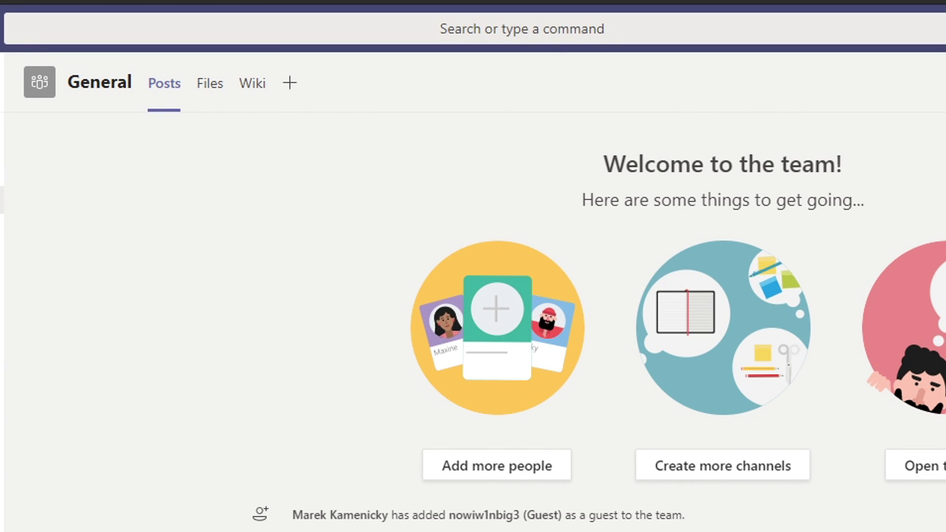
Set the status to busy with the /busy command
click(482, 40)
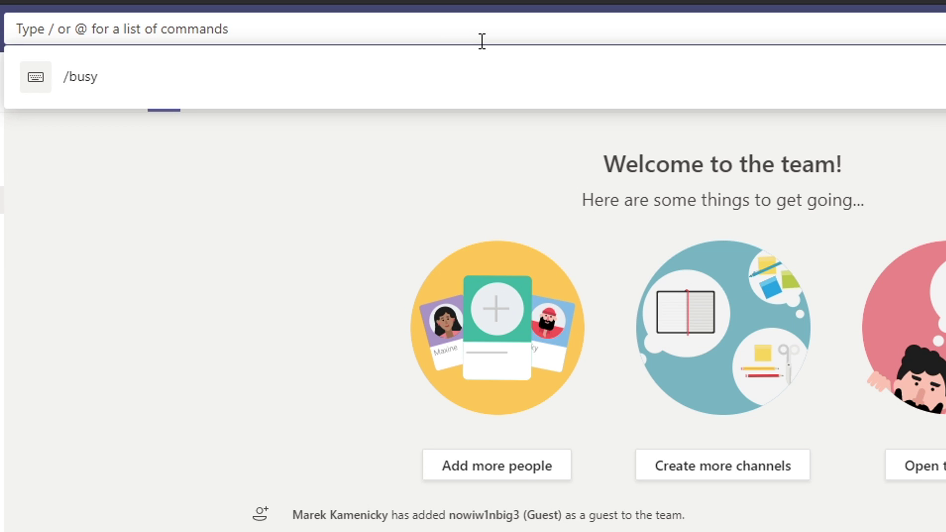
text(/busy)
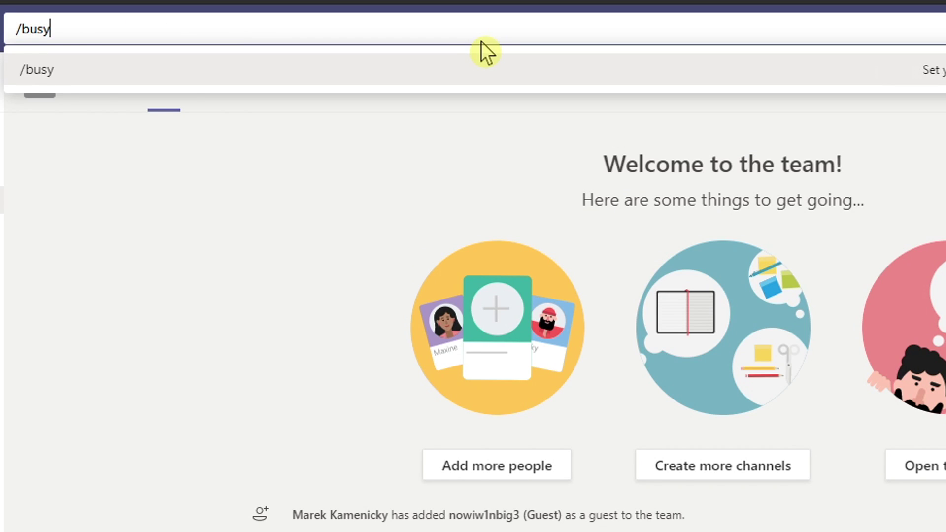
key(Return)
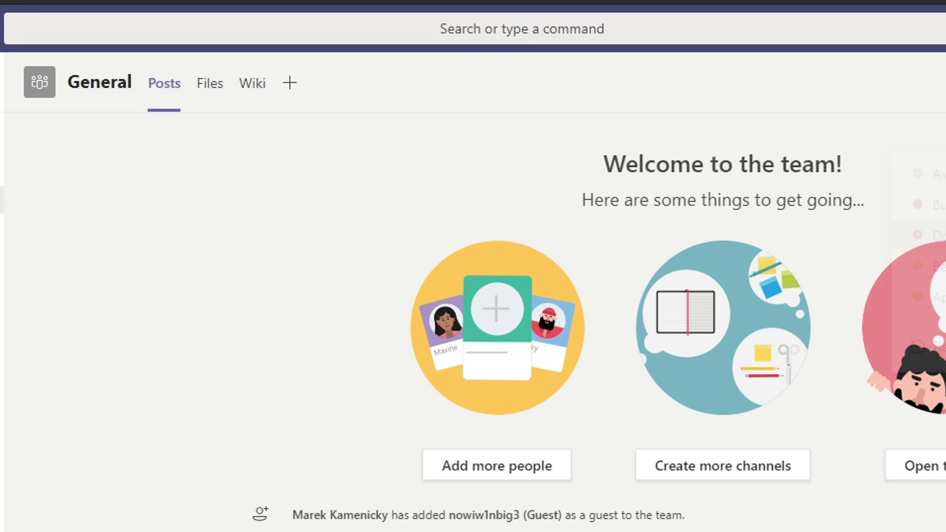
Bring up the slash command list, start the /call command and clear it without choosing a person
click(288, 21)
text(/)
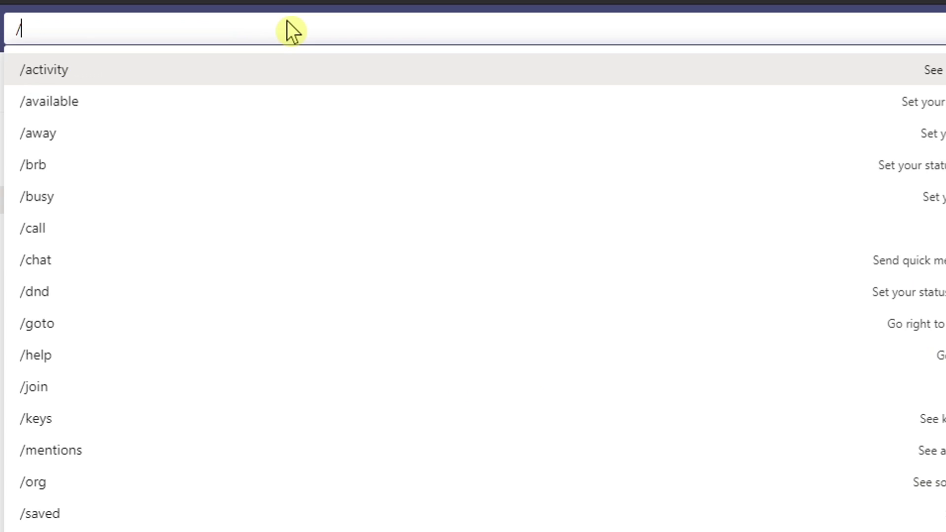
text(call)
key(Return)
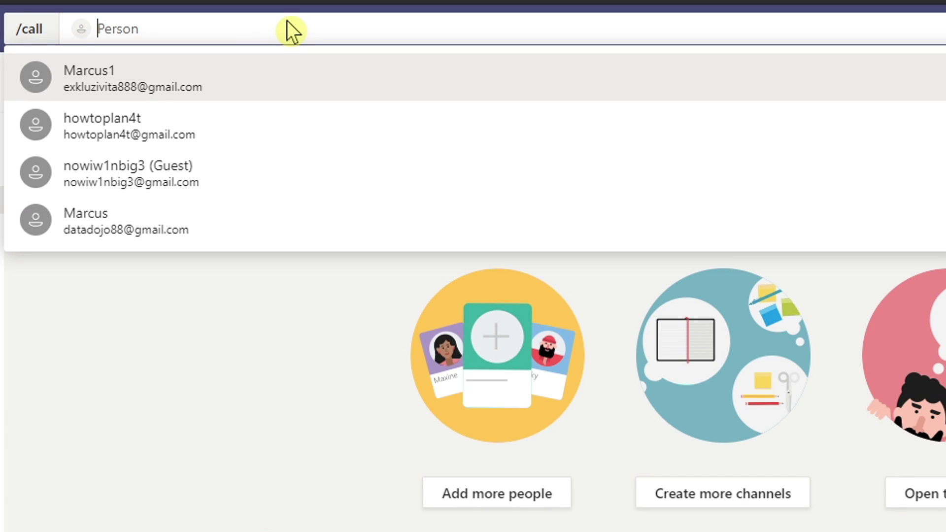
key(BackSpace)
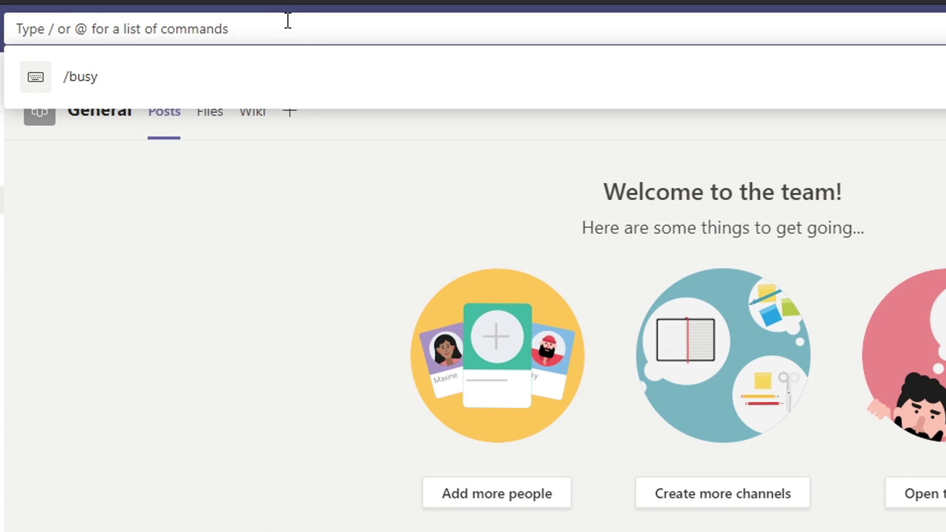
Mention the first suggested contact with @ in the command box and send them the message "123"
text(@)
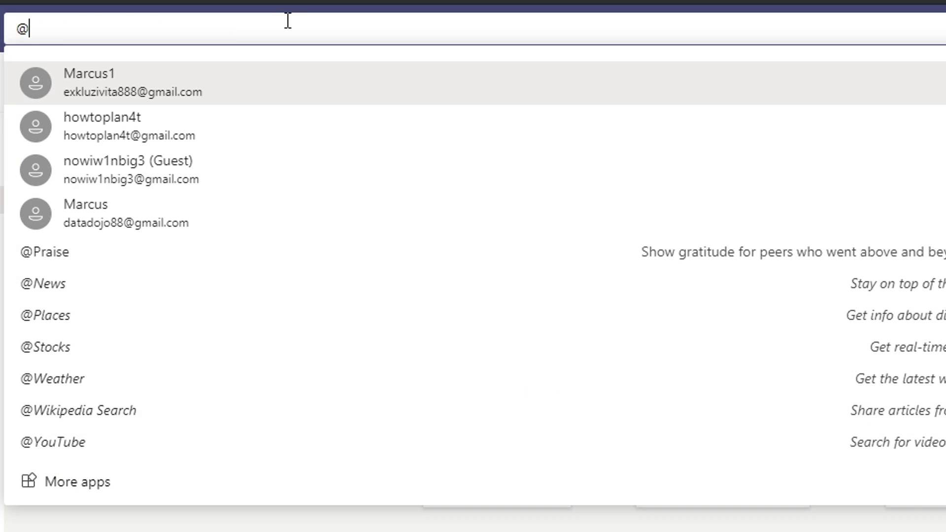
key(Return)
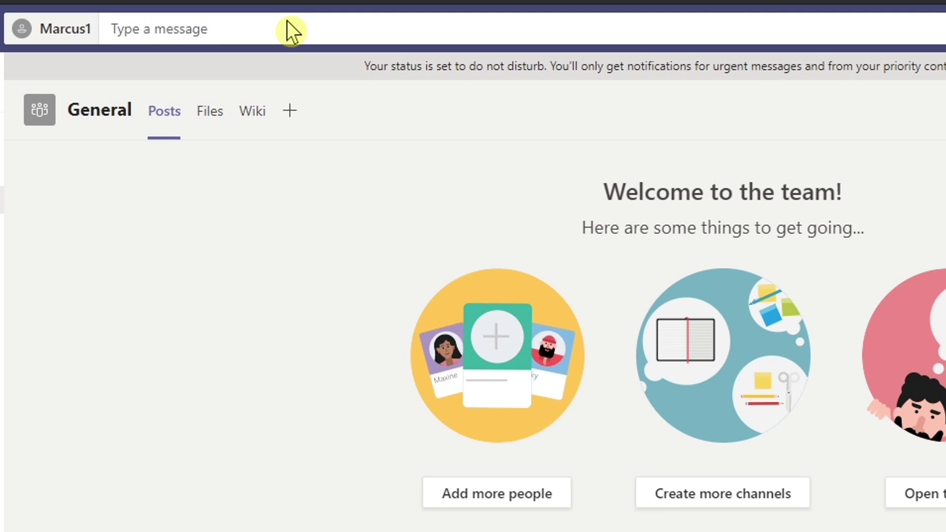
text(123)
key(Return)
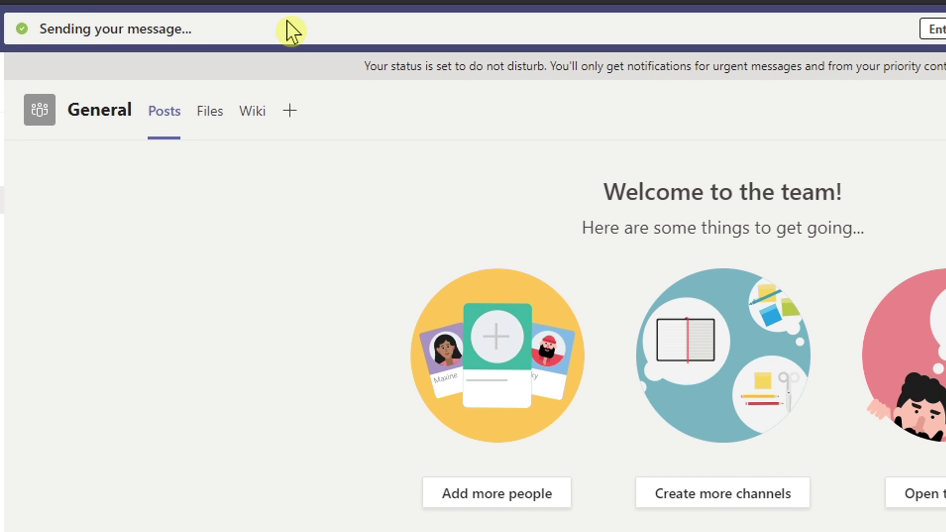
click(199, 29)
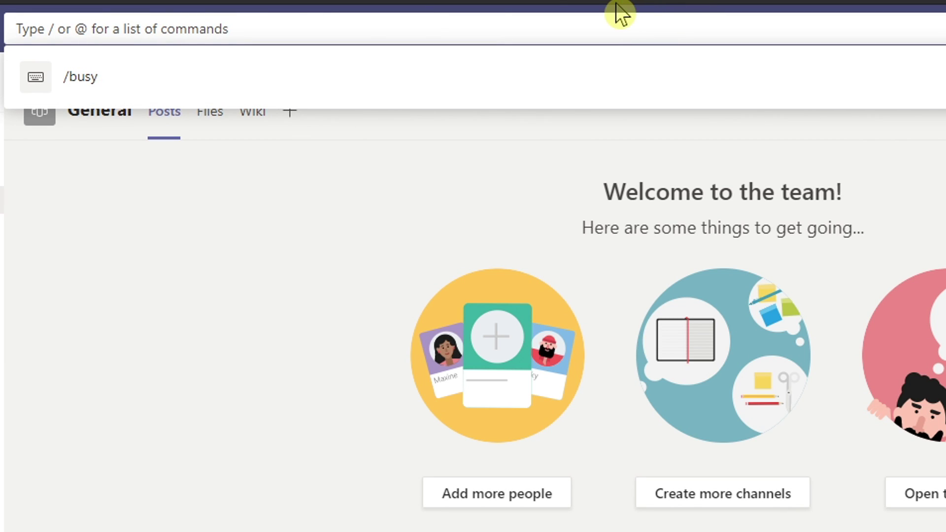
click(818, 72)
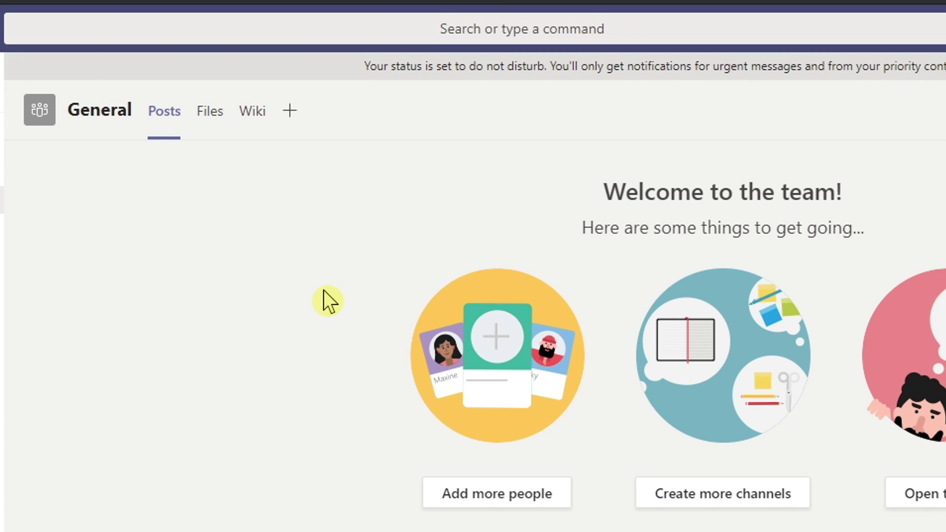
key(ctrl+e)
key(ctrl+f)
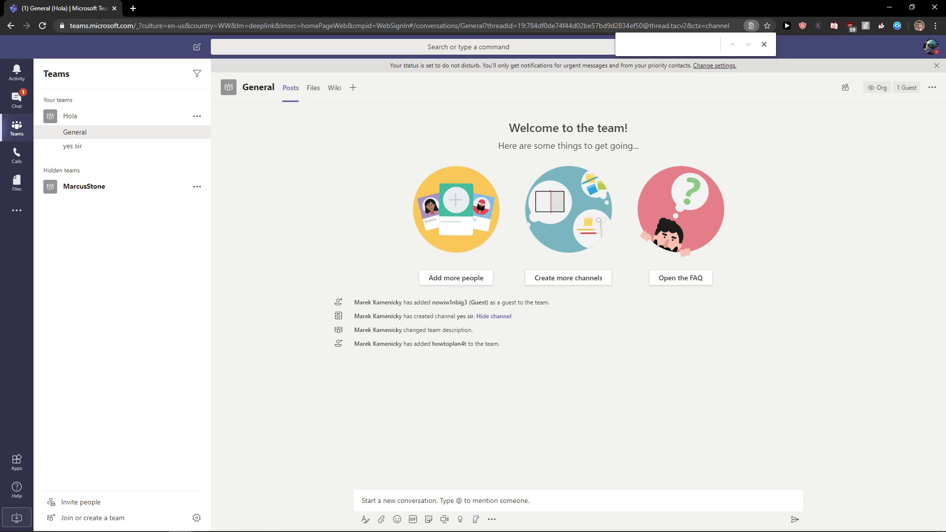
key(Escape)
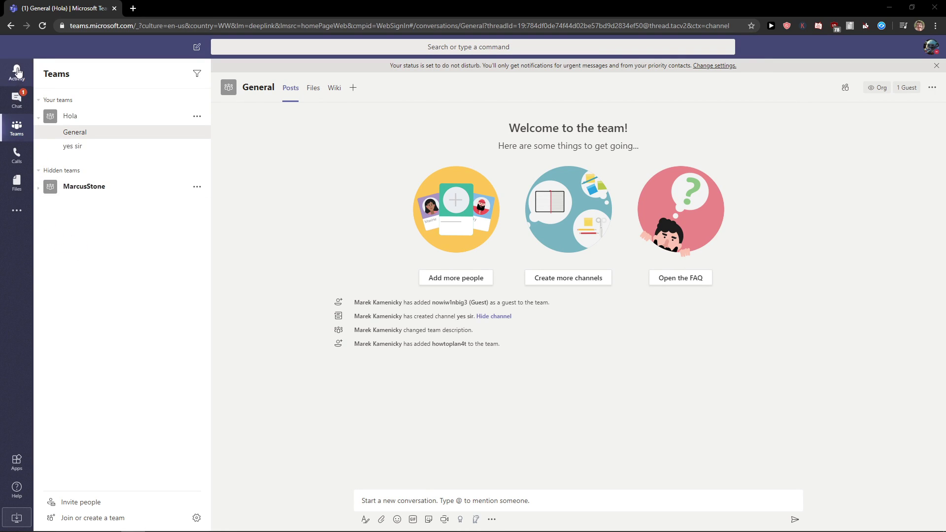
Open the OneNote app, pin it to the app bar and switch to Files
click(17, 210)
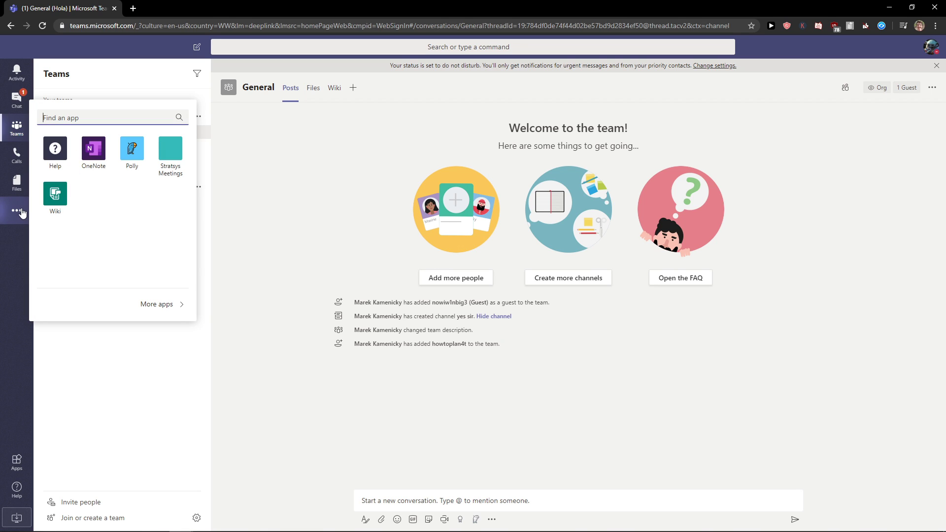
click(98, 162)
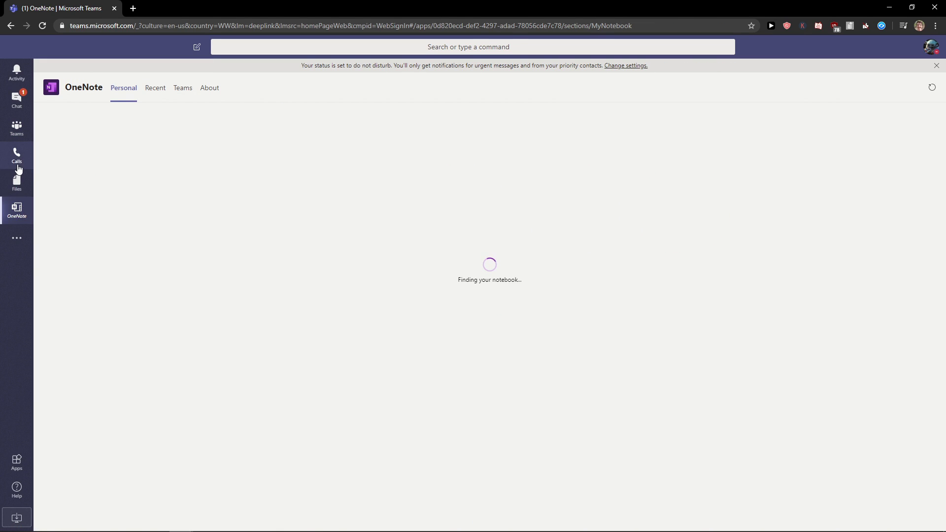
right_click(21, 216)
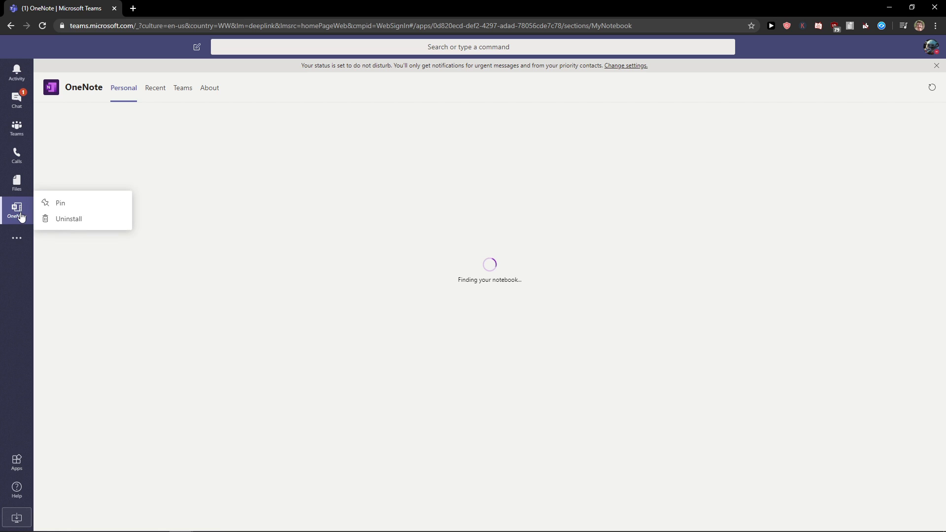
click(47, 204)
click(17, 183)
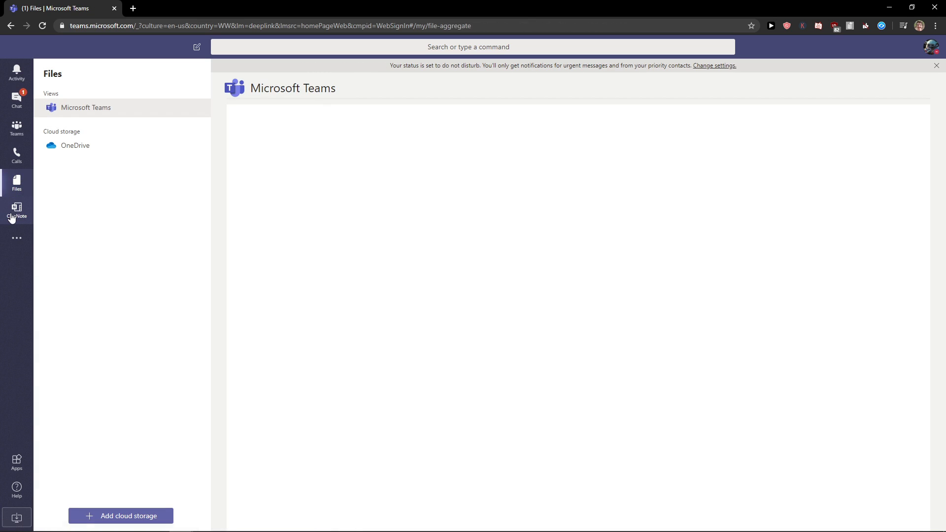
Uninstall the OneNote app and confirm its removal
click(12, 218)
right_click(14, 217)
click(49, 225)
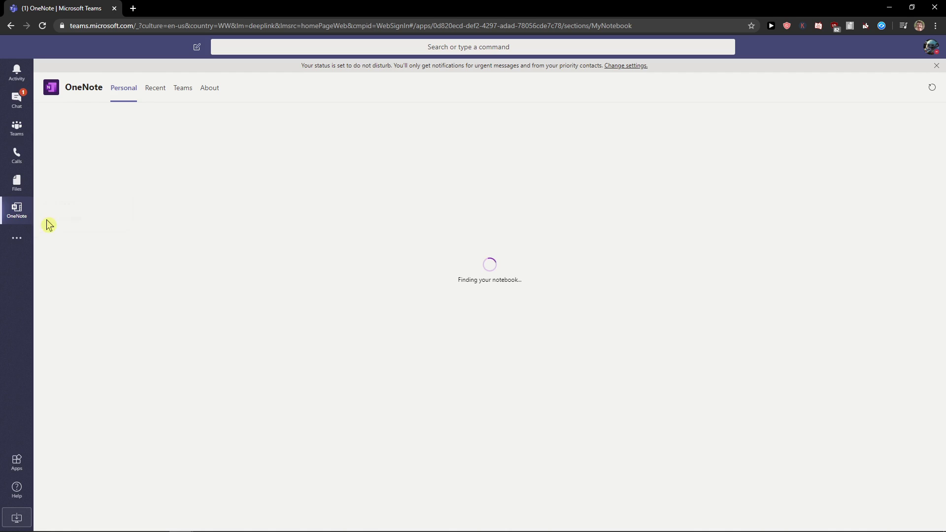
click(581, 297)
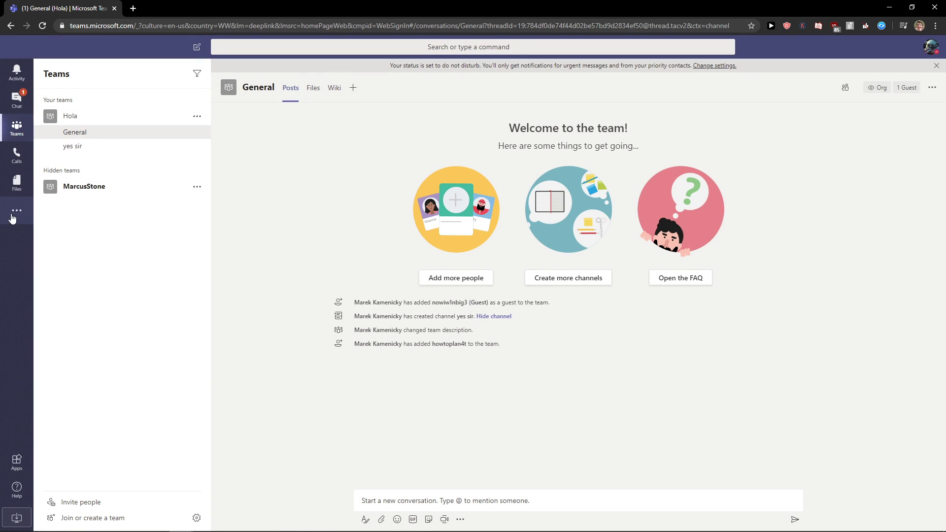
Open the Polly app and pin it to the app bar
click(13, 218)
click(93, 150)
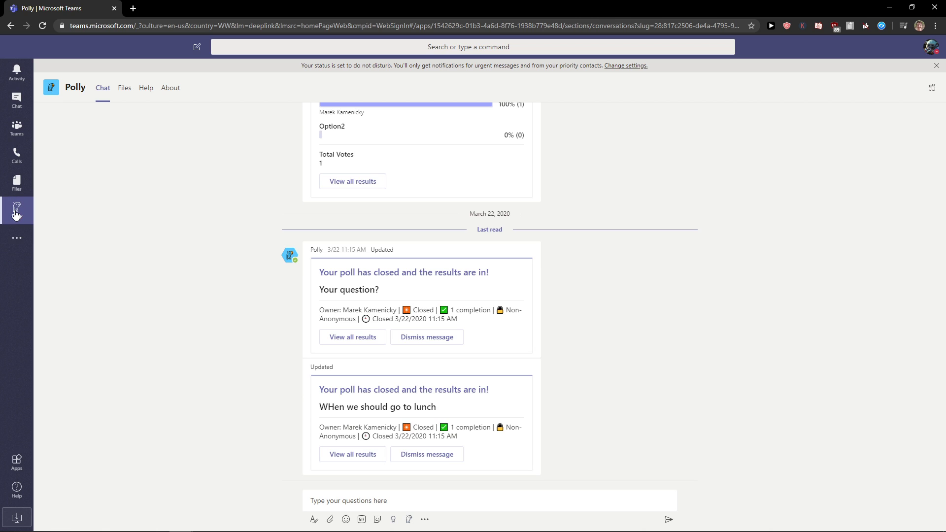
right_click(15, 214)
click(57, 195)
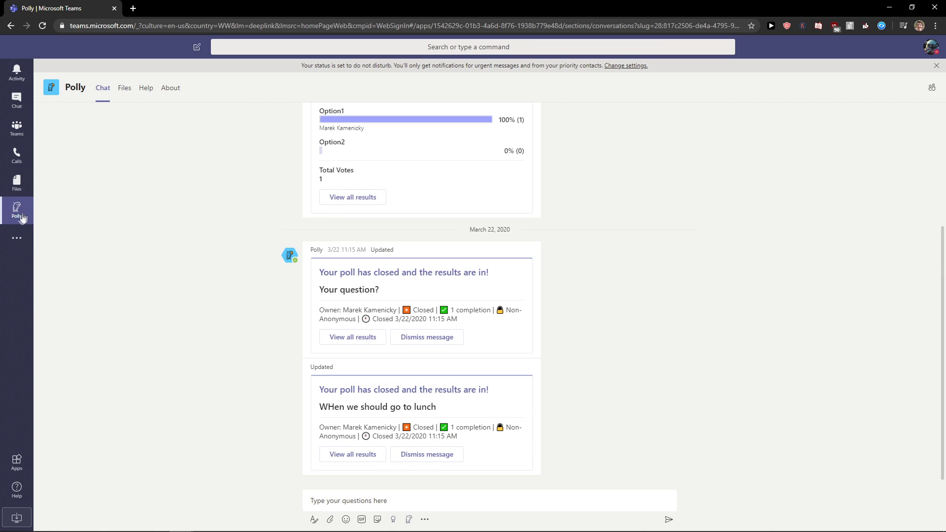
Dismiss the Skype for Business contact import notice in Calls and open the yes sir channel of the Hola team
click(17, 155)
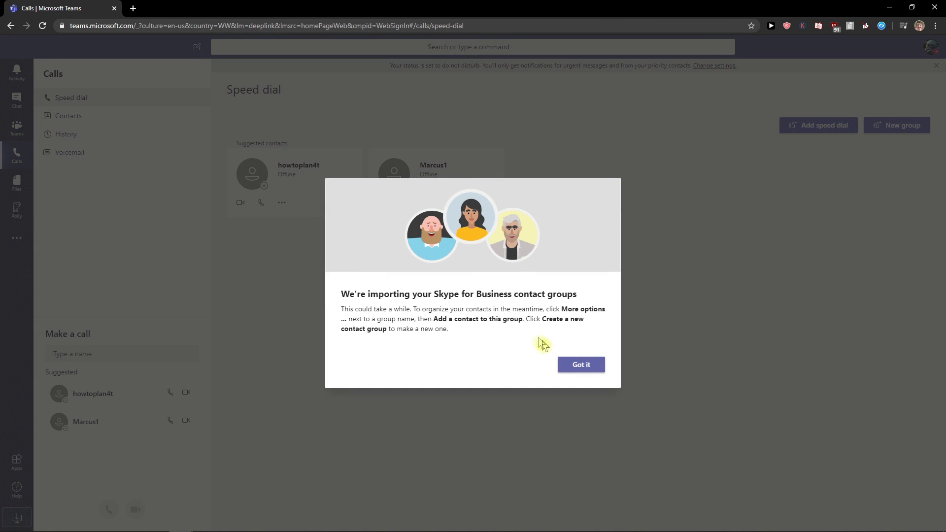
click(568, 368)
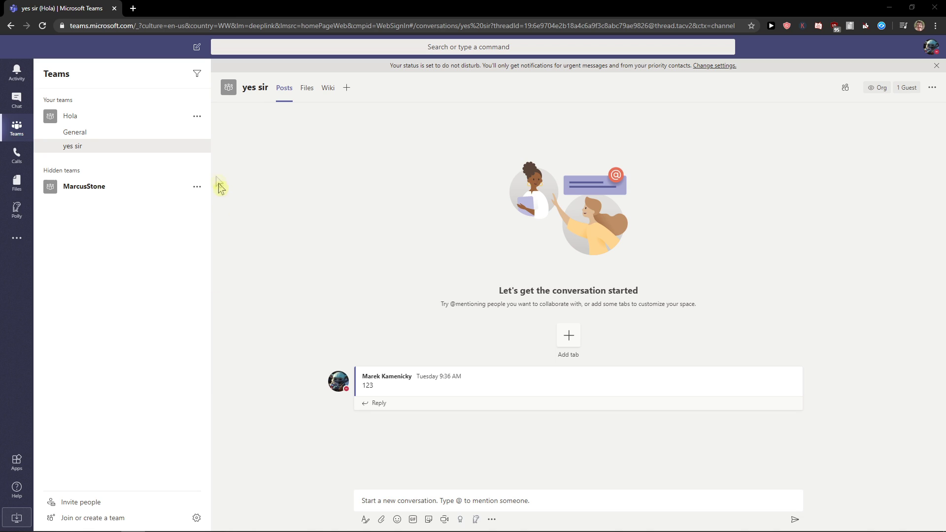
click(73, 138)
click(74, 146)
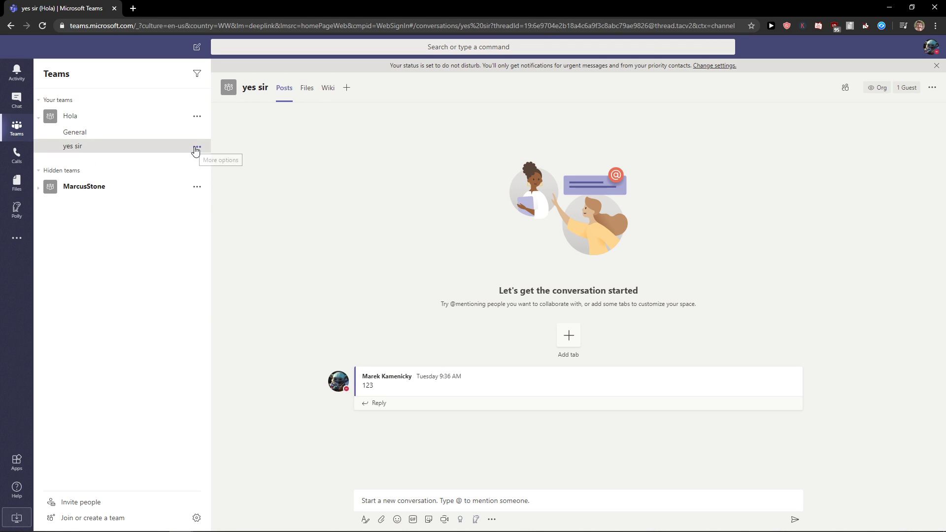
Set the yes sir channel's notifications for all new posts to Banner and feed, include all replies, and save
click(196, 148)
click(222, 172)
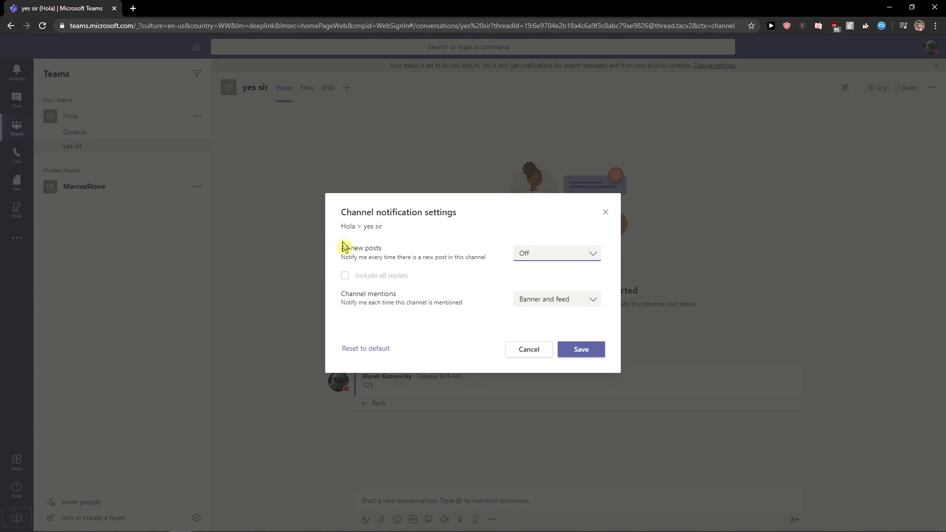
drag(343, 243, 451, 272)
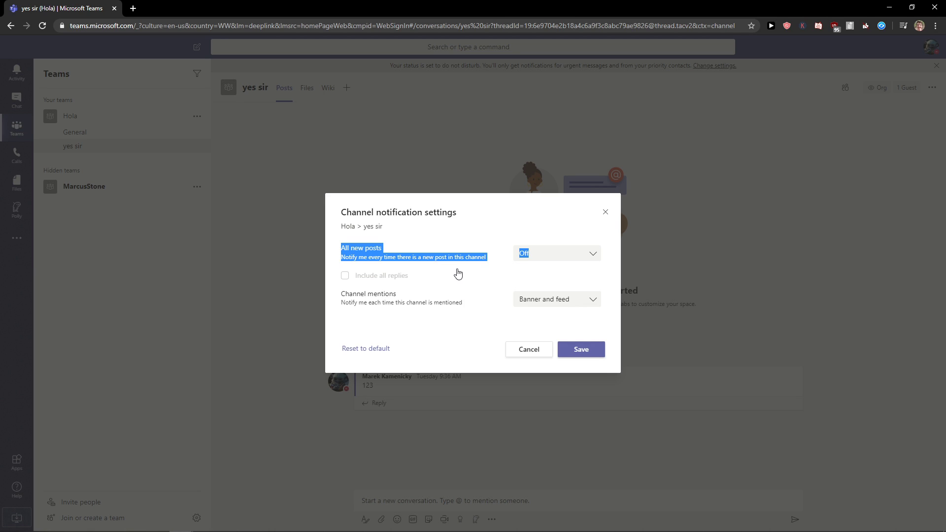
click(549, 258)
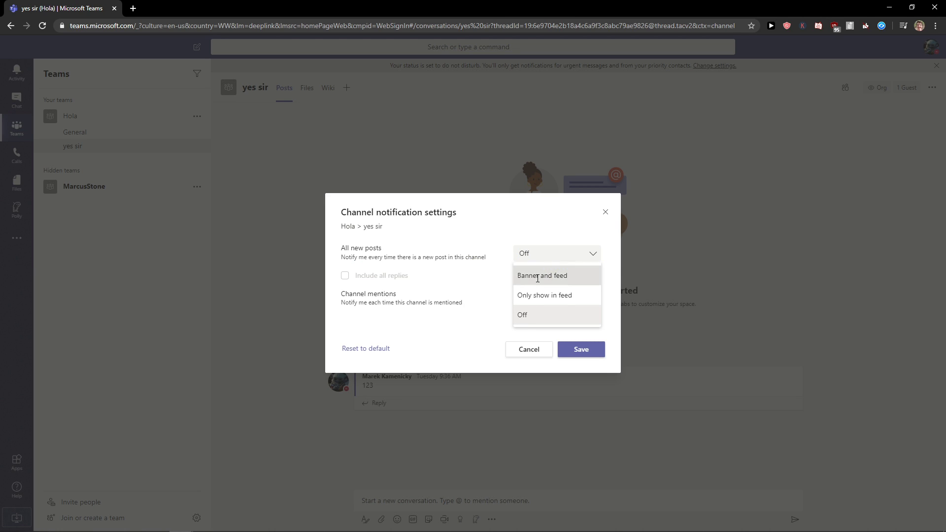
click(538, 276)
click(537, 251)
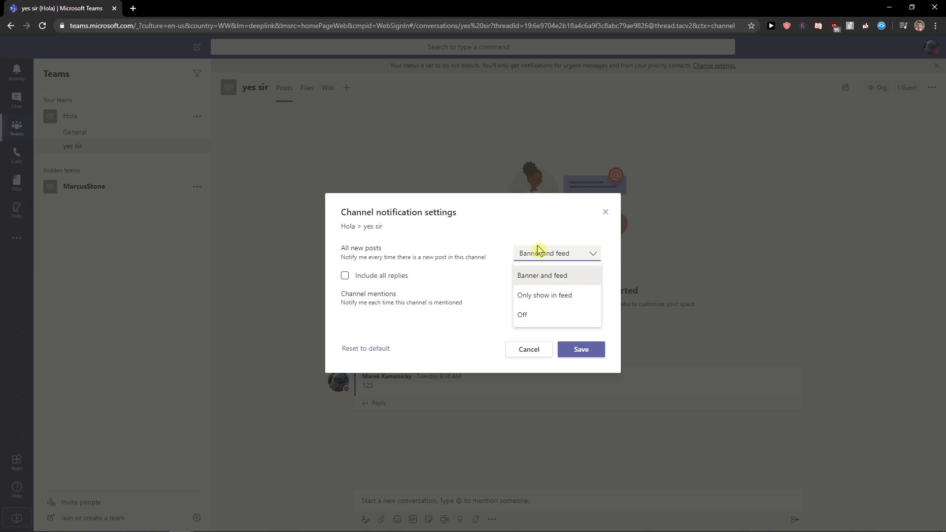
click(541, 276)
click(392, 276)
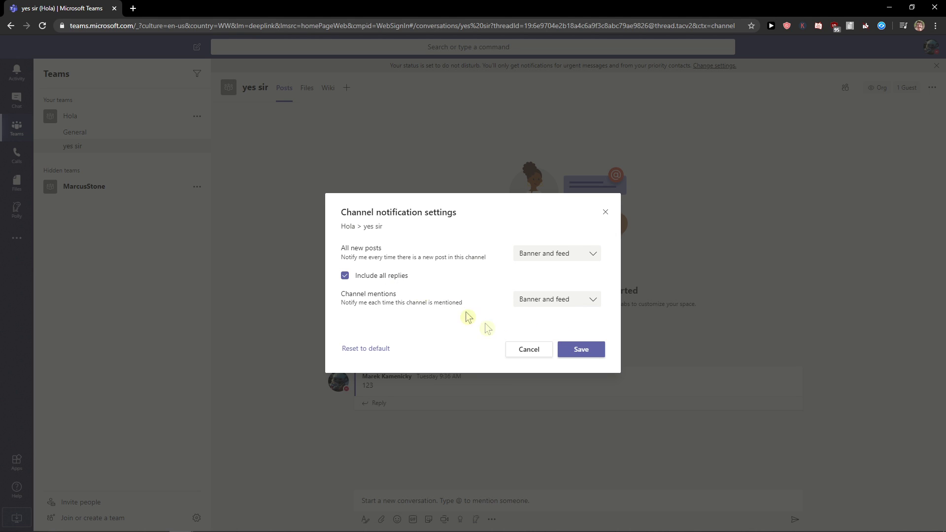
click(579, 350)
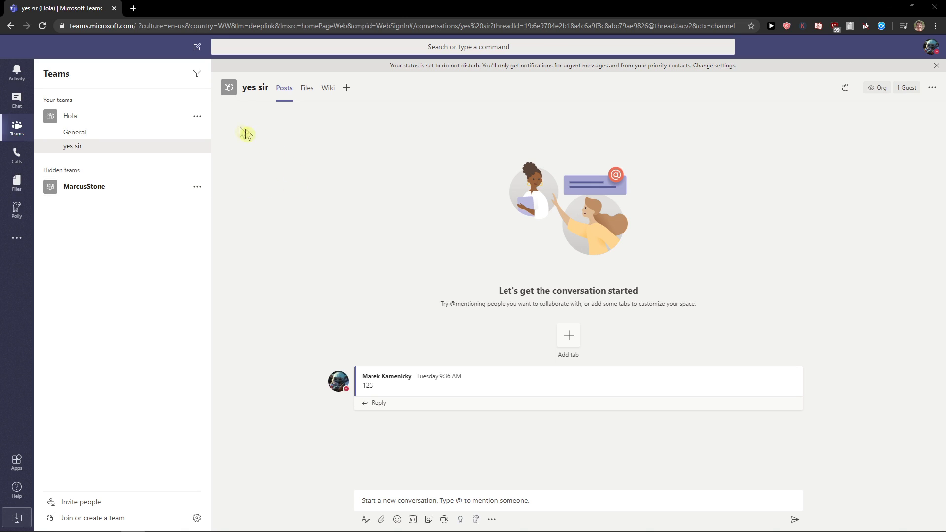
Create a private channel named 1 with description 1 in the Hola team, skipping the addition of members
click(197, 116)
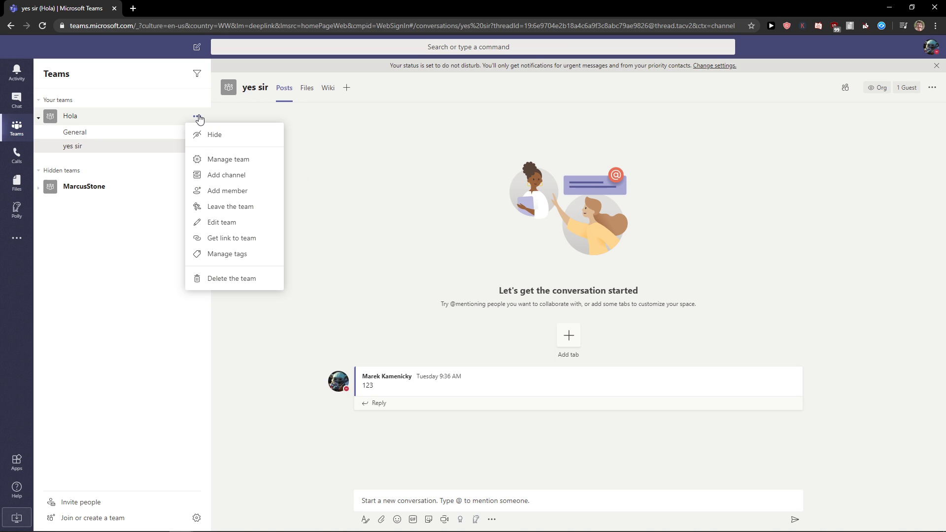
click(226, 175)
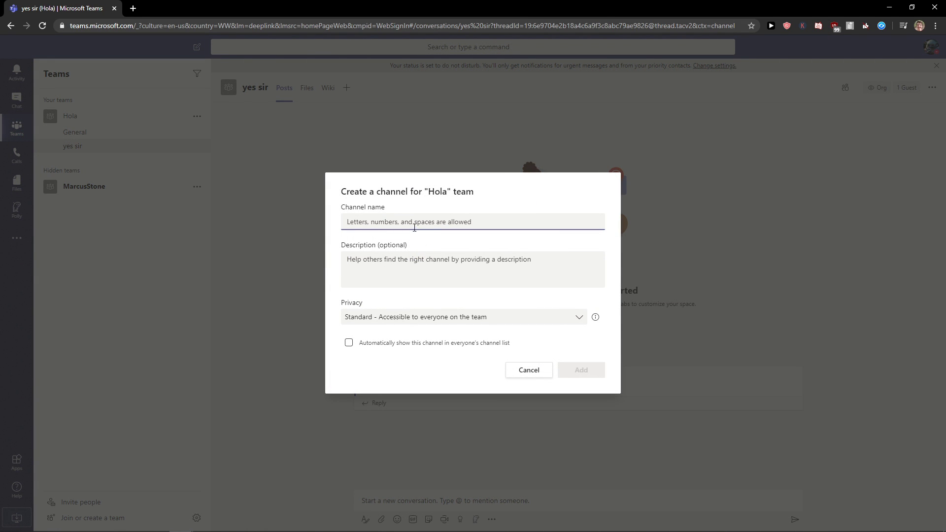
text(1)
key(Tab)
text(1)
click(405, 321)
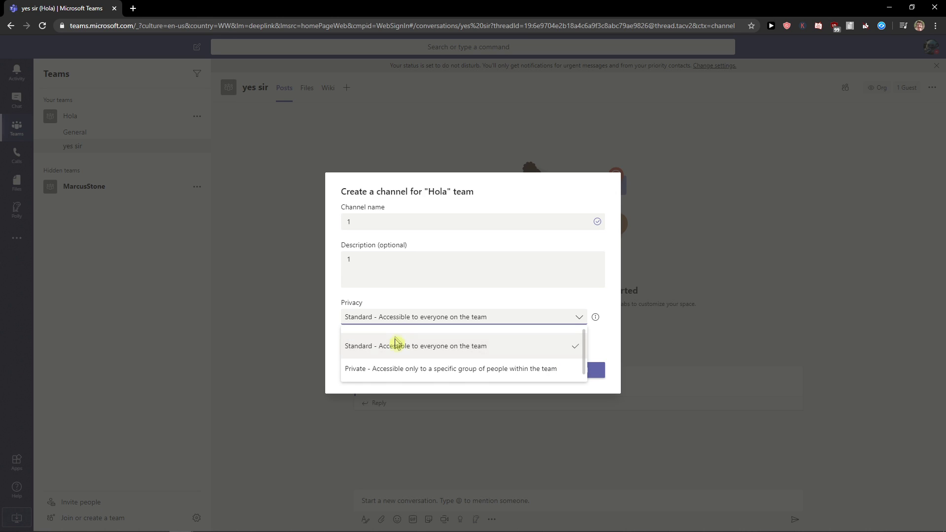
click(388, 369)
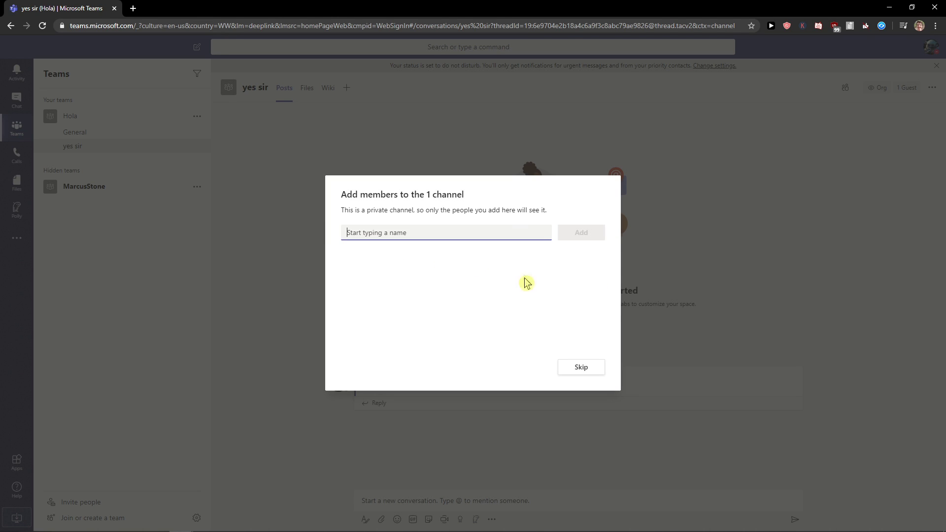
click(578, 372)
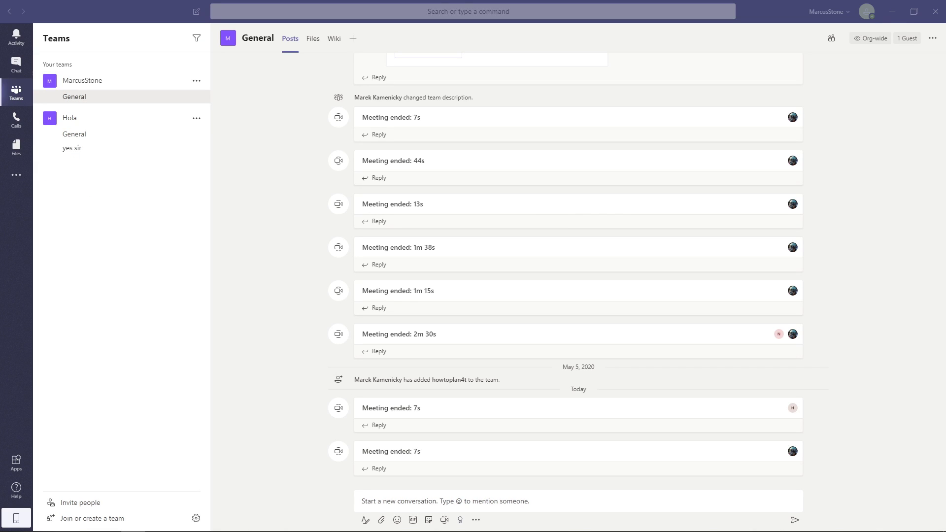
In the desktop app, start a meeting in the current General channel with video on and show the background effects
click(445, 520)
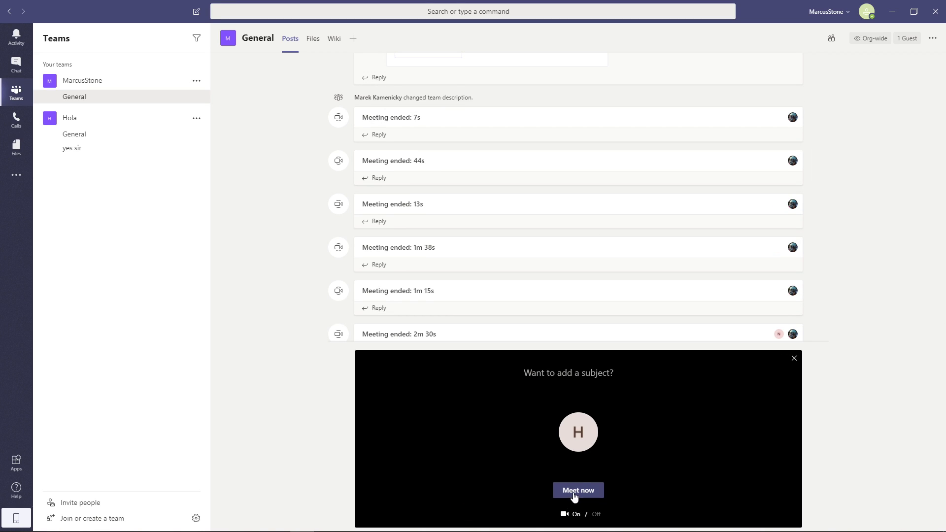
click(575, 493)
click(514, 467)
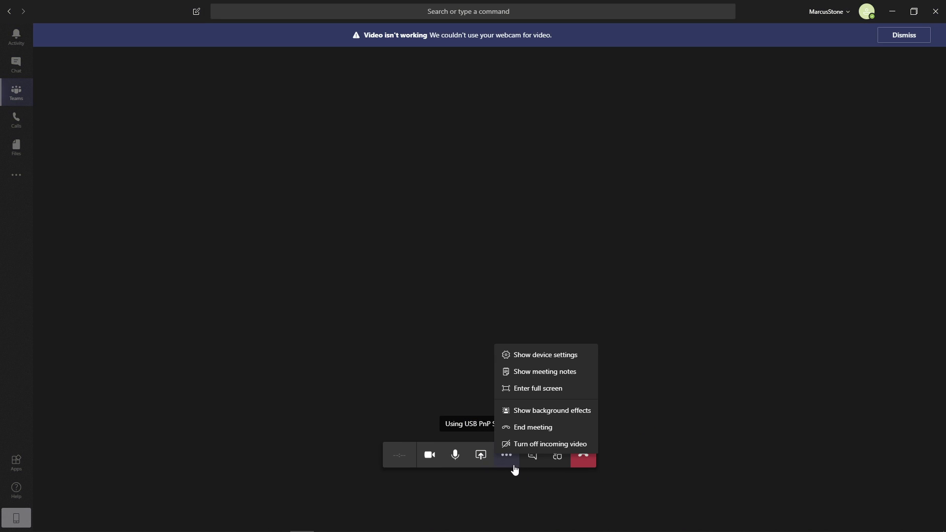
click(539, 417)
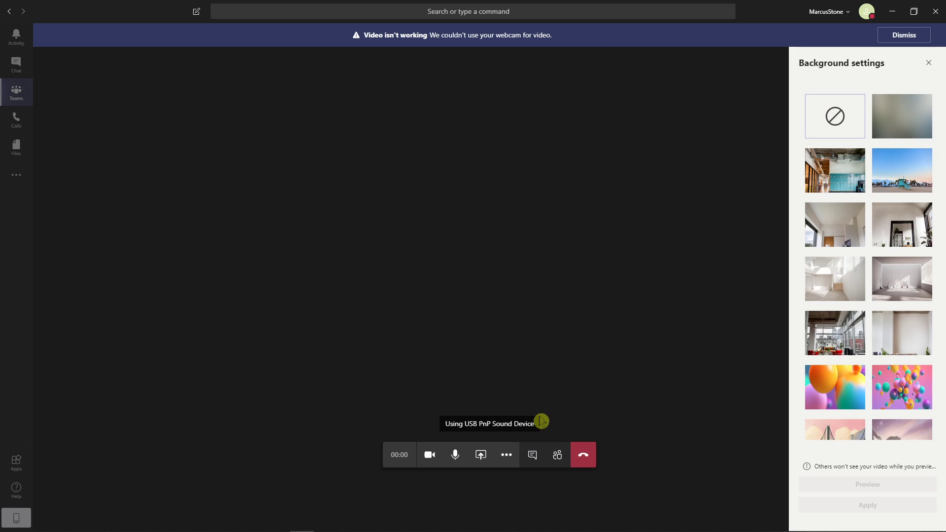
Browse the meeting's background images and try out several of them without applying any
click(838, 284)
click(901, 299)
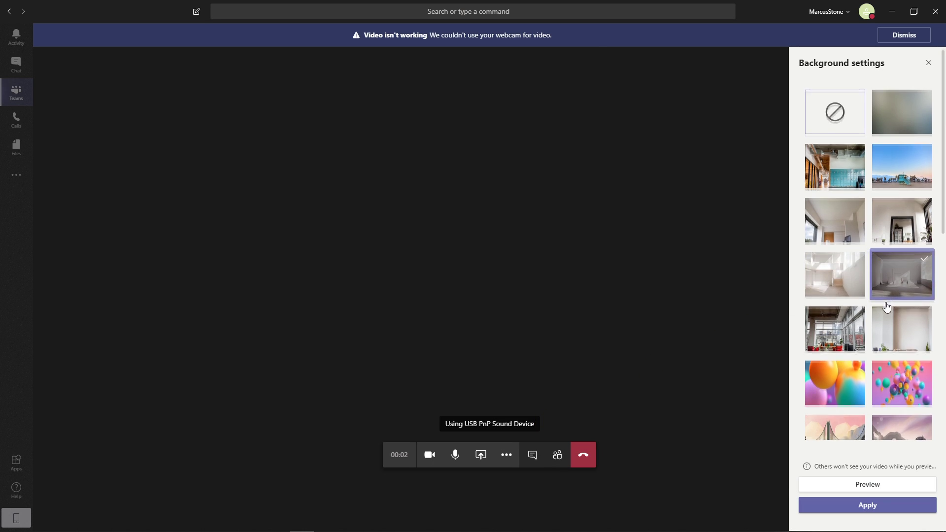
scroll(900, 298, down, 2)
click(897, 302)
scroll(897, 302, down, 2)
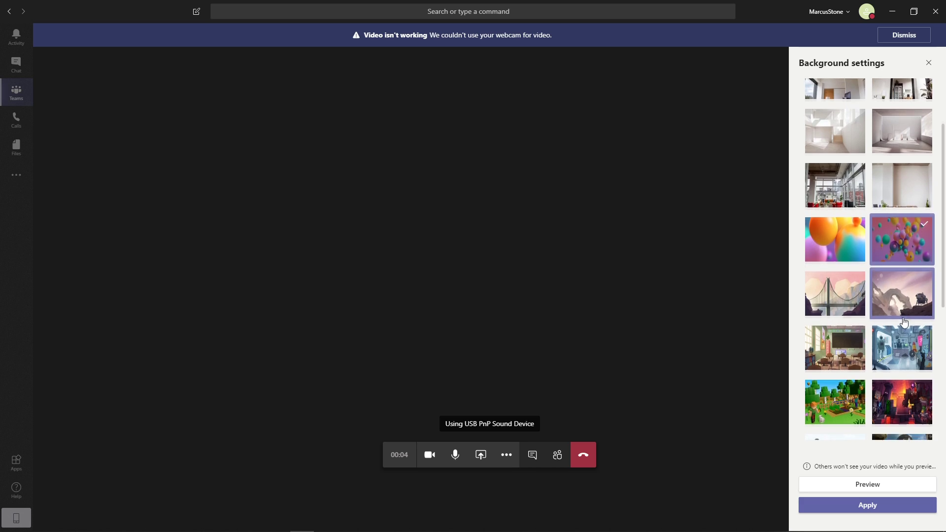
click(902, 350)
scroll(864, 328, down, 3)
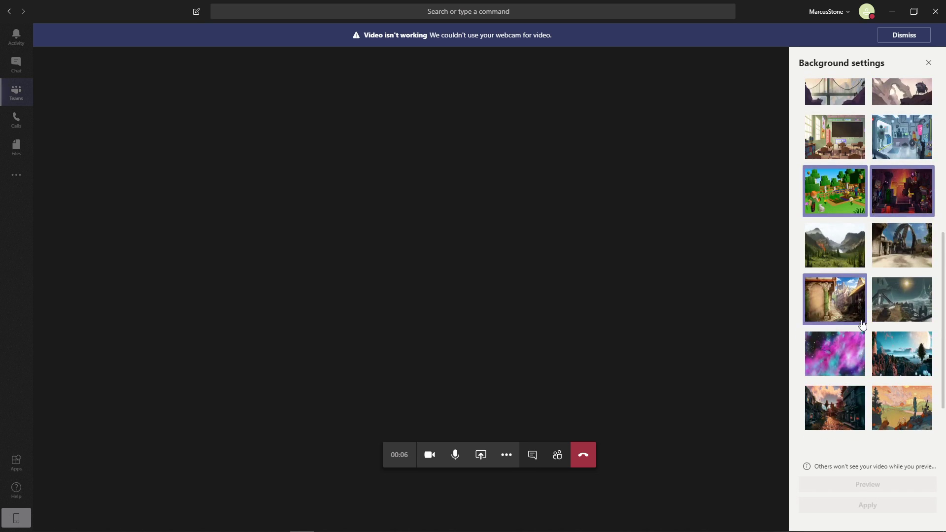
click(847, 282)
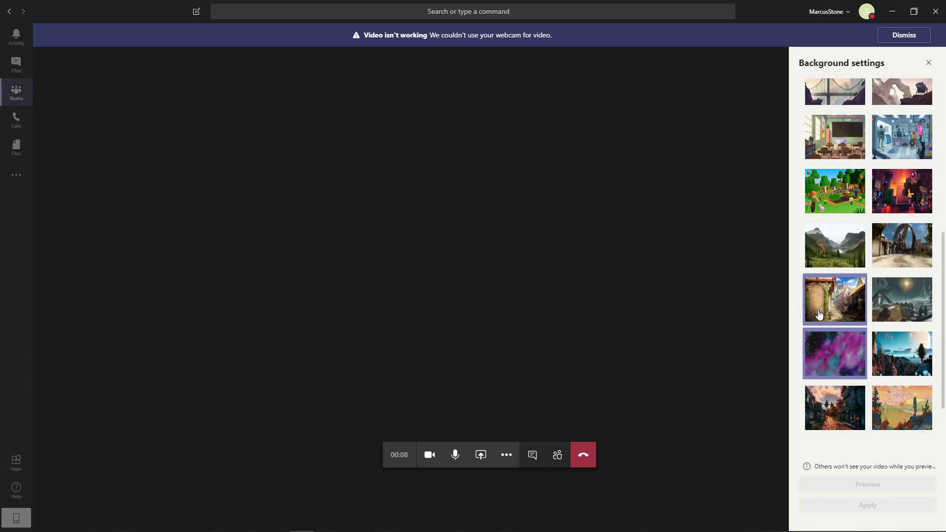
click(807, 295)
scroll(806, 295, up, 4)
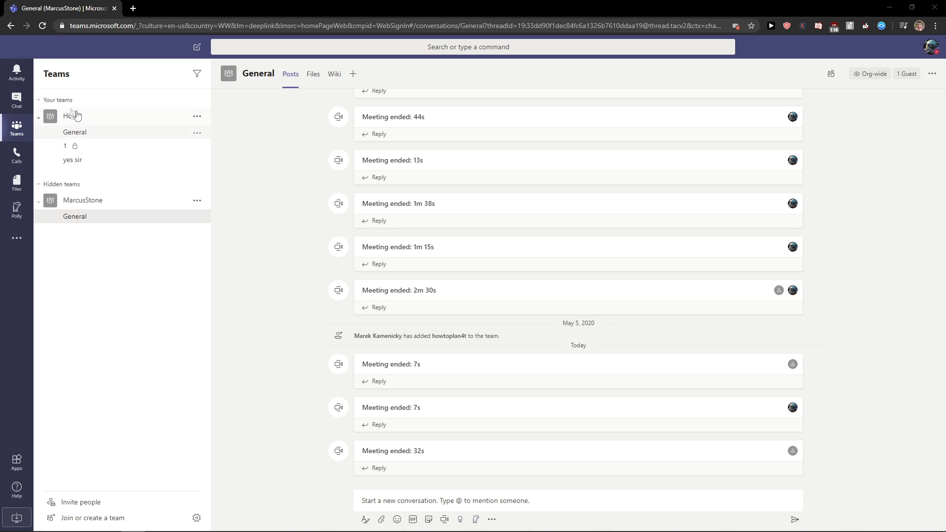
Pin the General channel of the Hola team in the web version of Teams
click(17, 98)
click(17, 127)
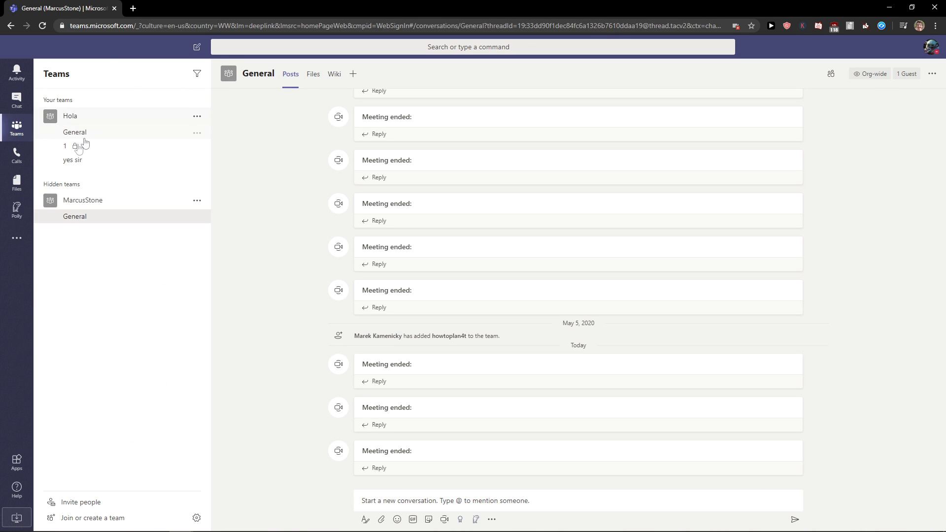
click(197, 116)
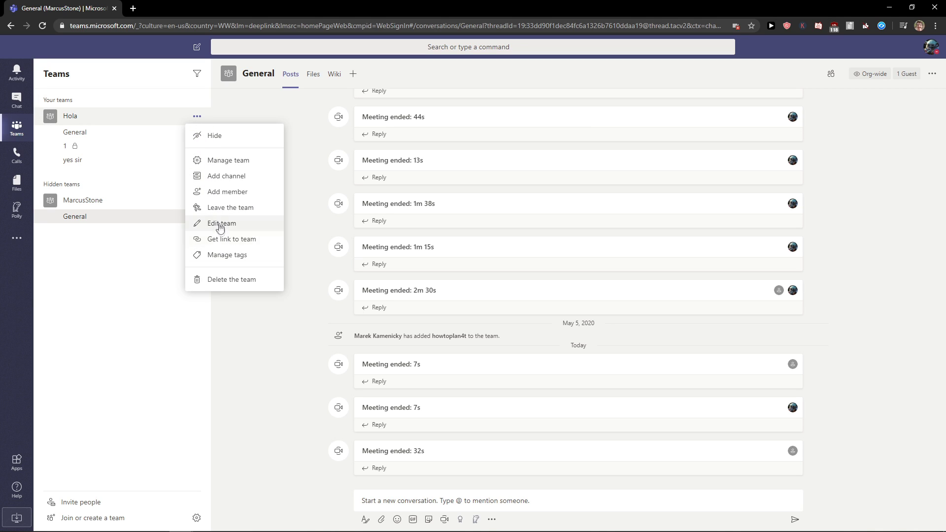
click(178, 132)
click(197, 133)
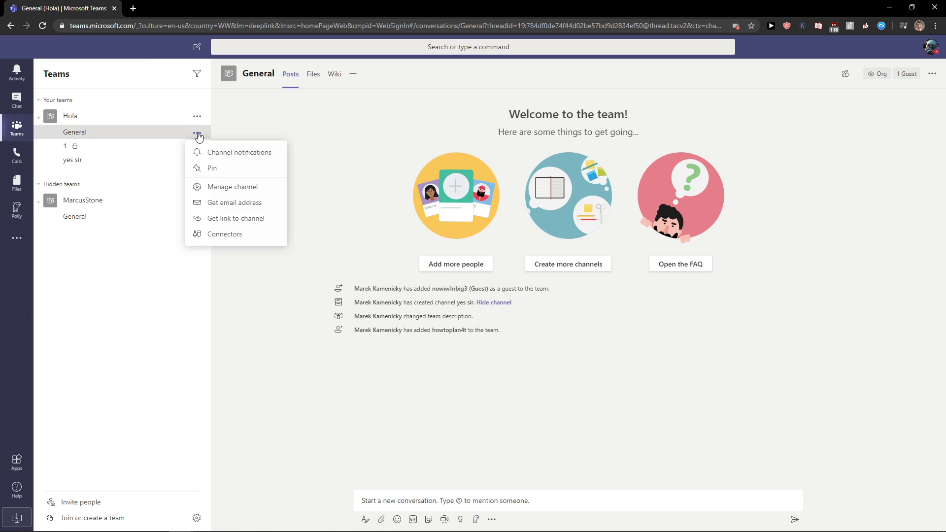
click(224, 169)
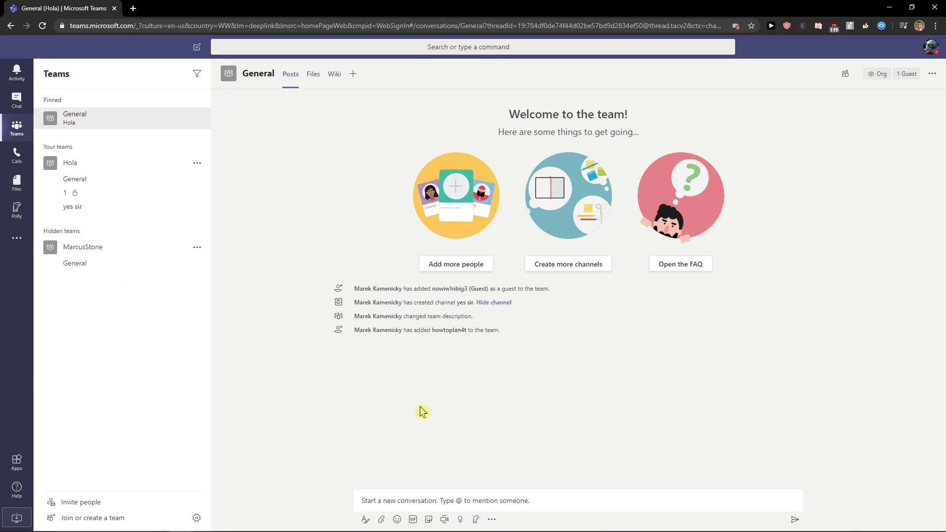
Post the message "123" in the Hola team's General channel
click(391, 498)
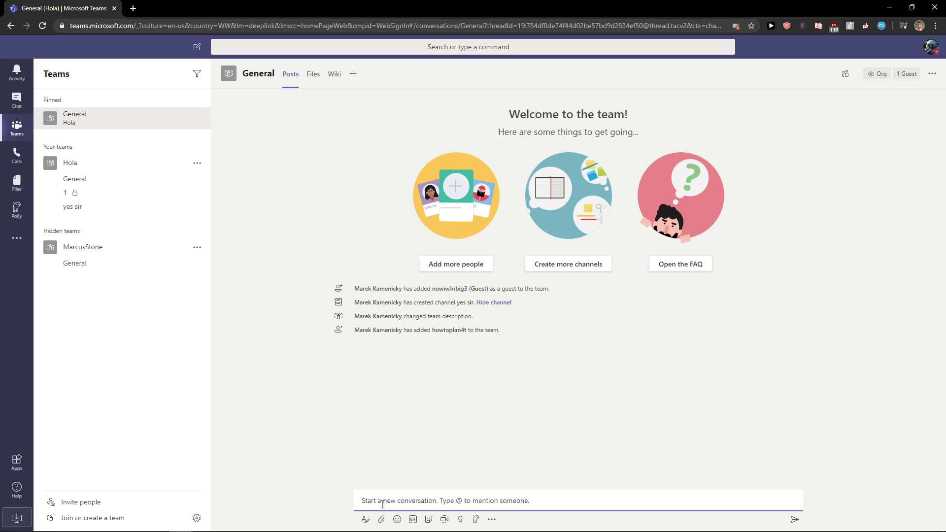
text(hi)
key(Return)
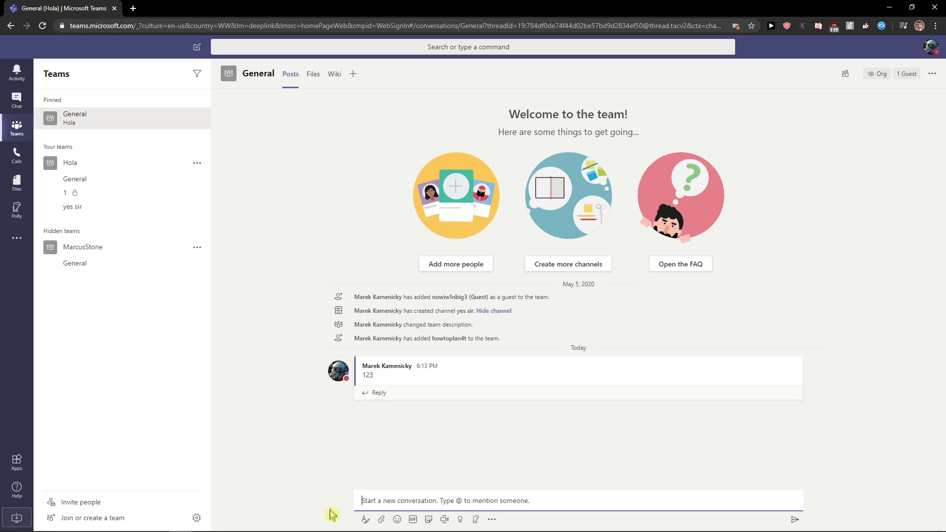
Draft a formatted post with the subject "You can do it!" and text "Start a conversation", and mark it as important
click(365, 519)
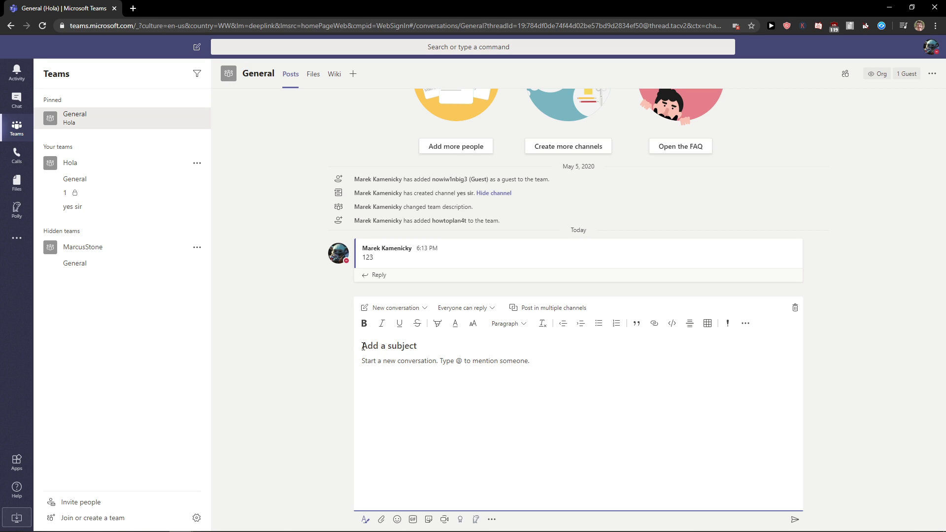
text(Y)
key(BackSpace)
text(Y)
text(Start a conversation)
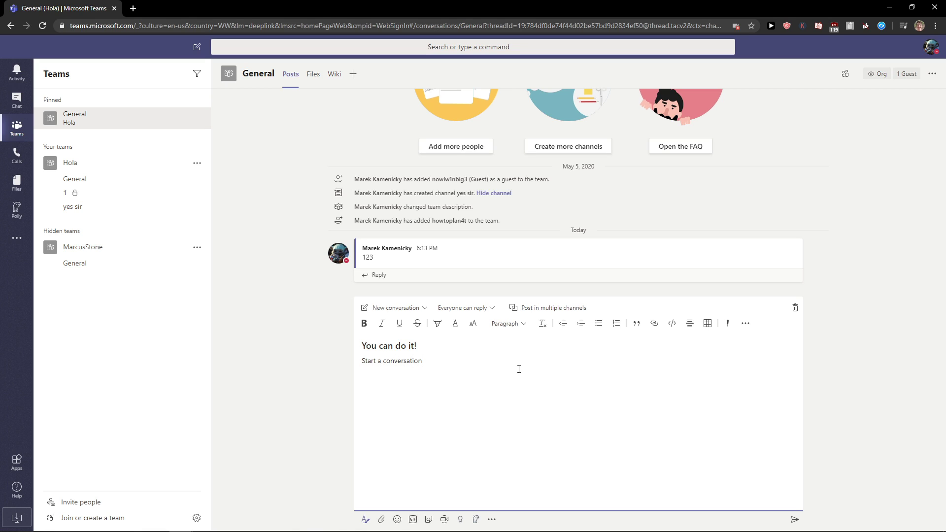
click(727, 324)
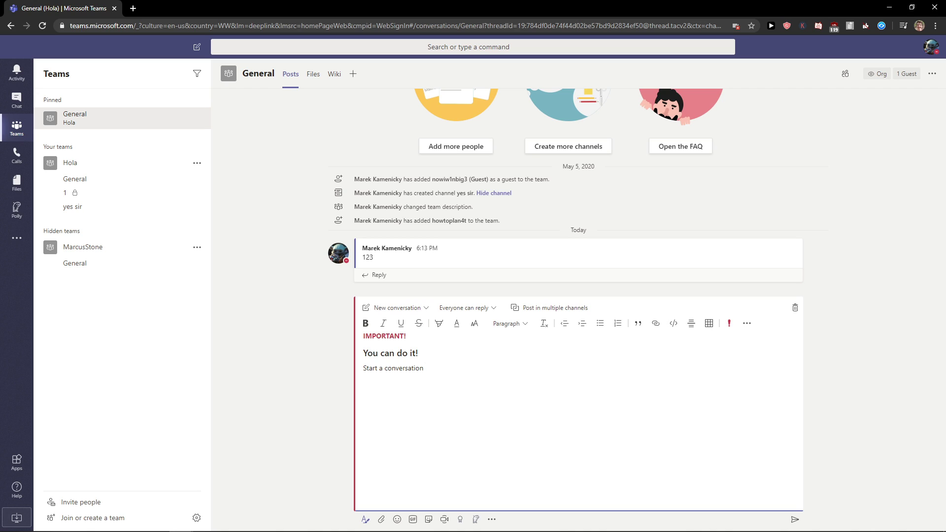
key(alt+Tab)
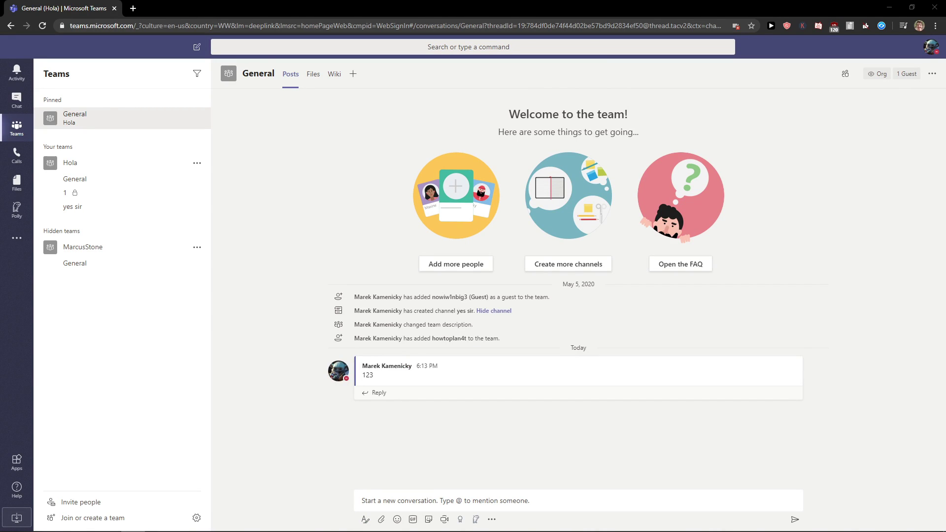
Start a formatted post in the General channel as an announcement with the headline "THIS IS IMPORTANT"
click(386, 499)
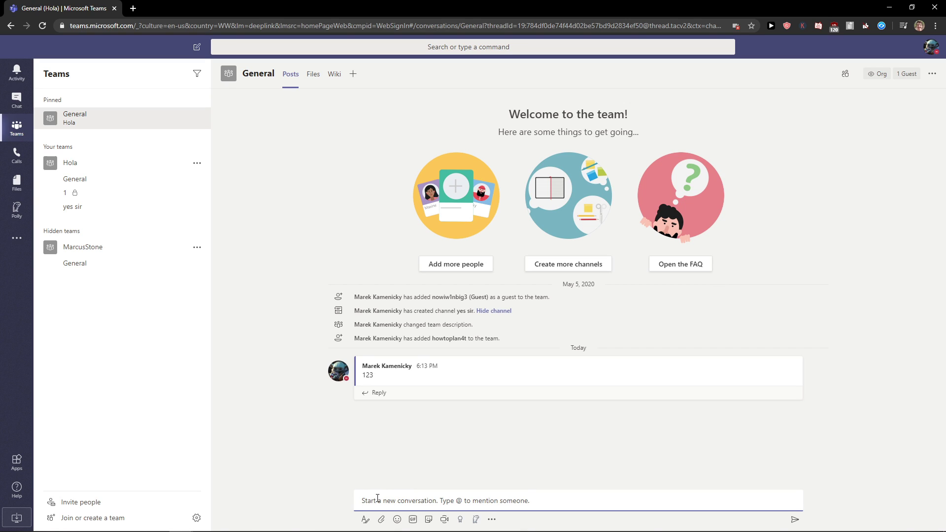
click(365, 520)
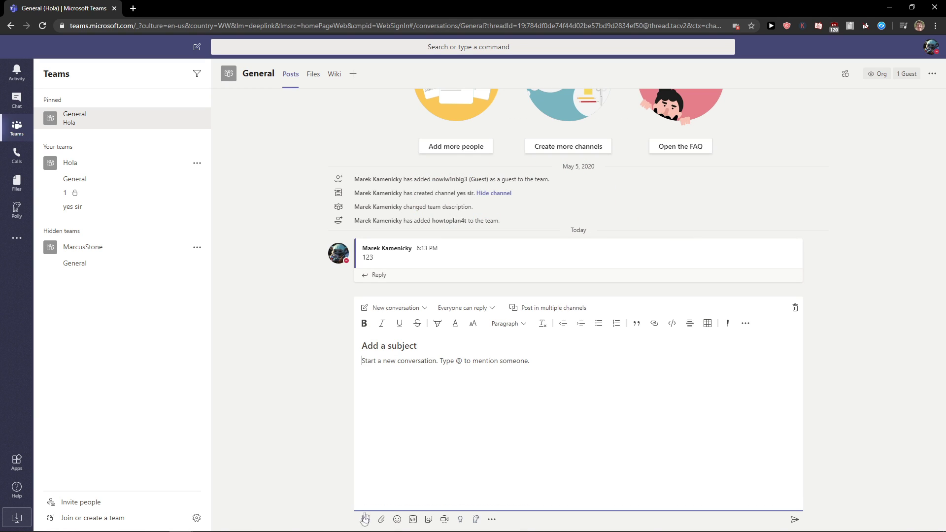
click(422, 309)
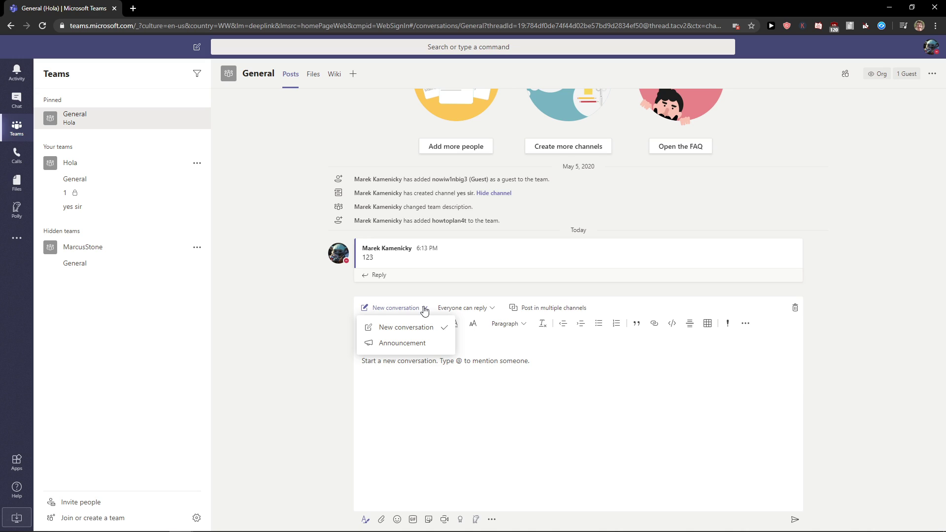
click(412, 345)
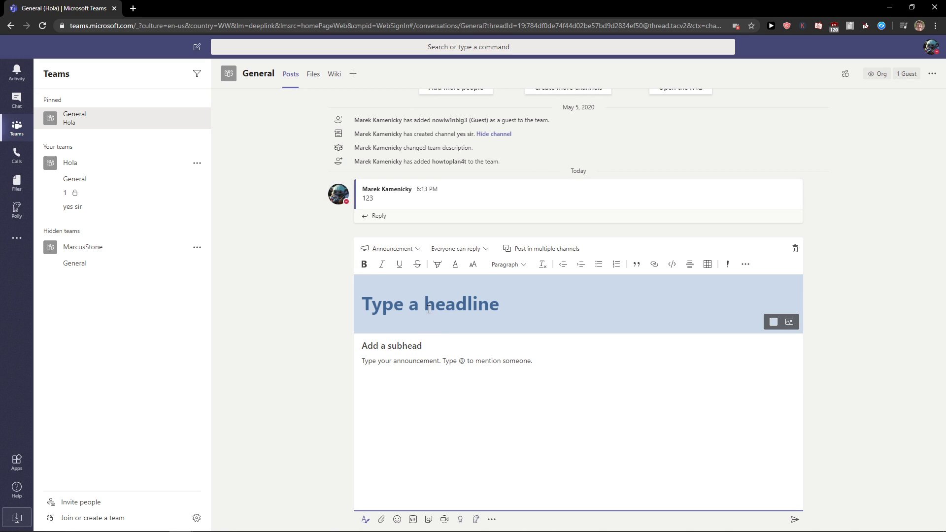
text(THIS IS IMPORTANT)
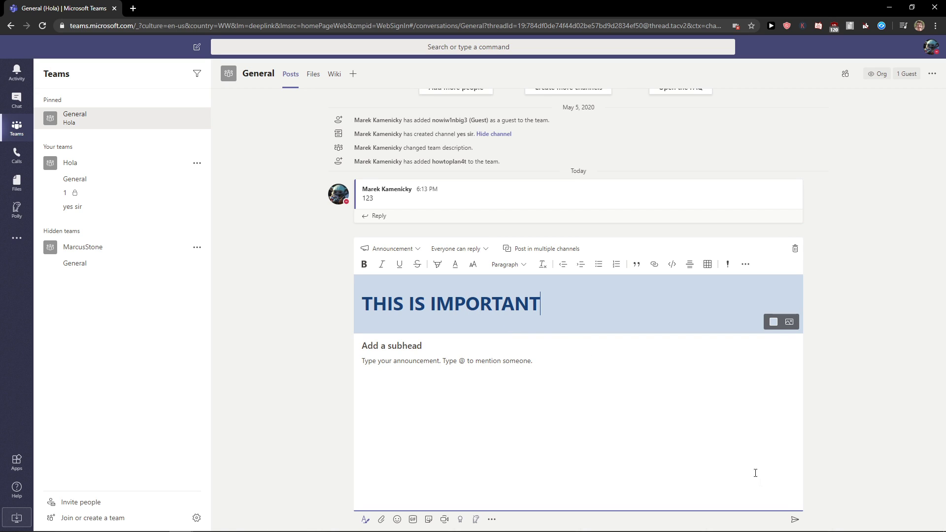
Give the announcement the body text "123" and the subhead "please read this", and post it in the channel
click(795, 519)
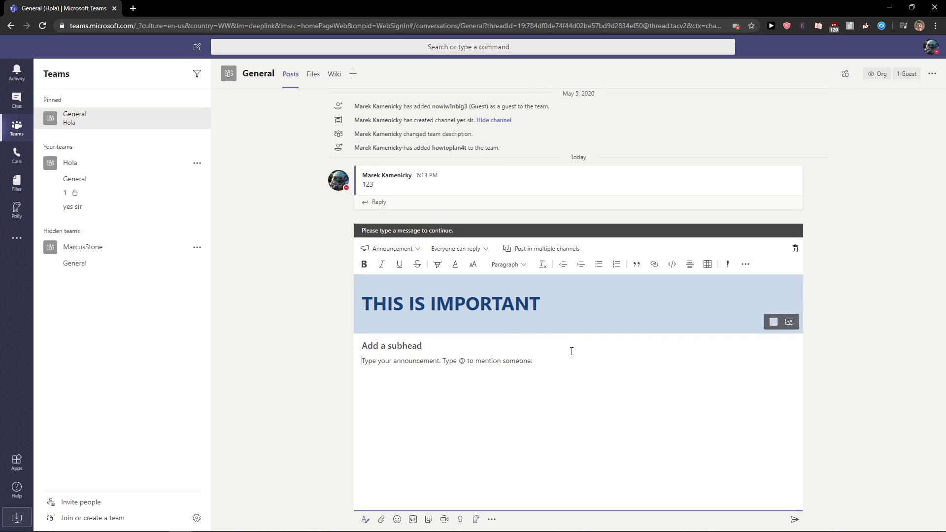
text(123)
click(490, 345)
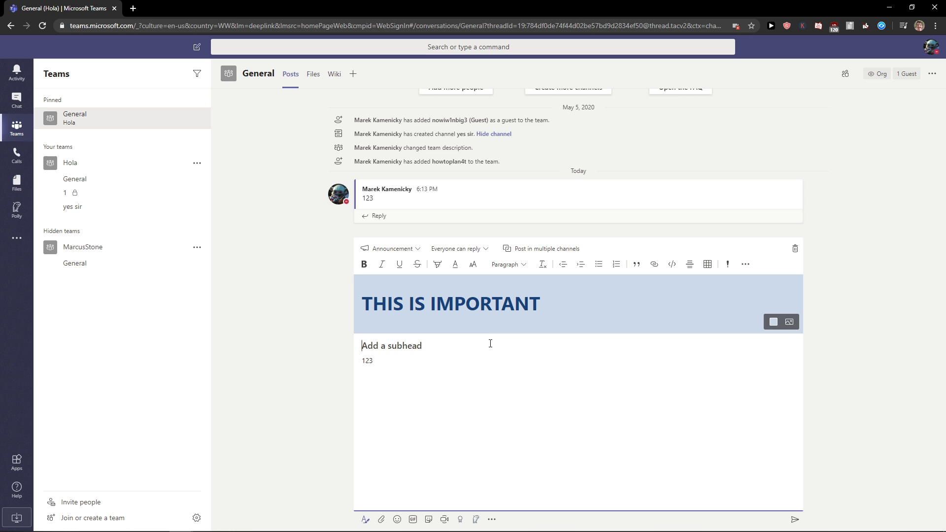
text(please read this)
click(791, 525)
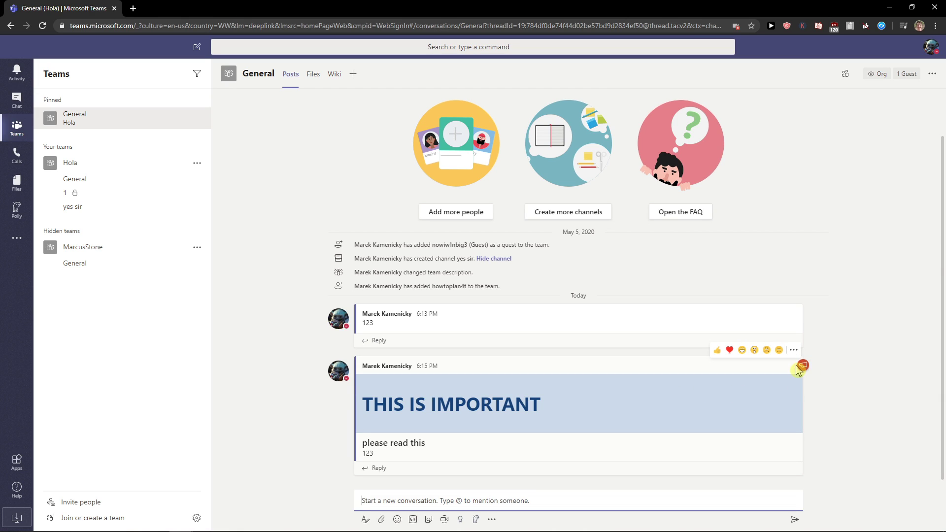
click(815, 371)
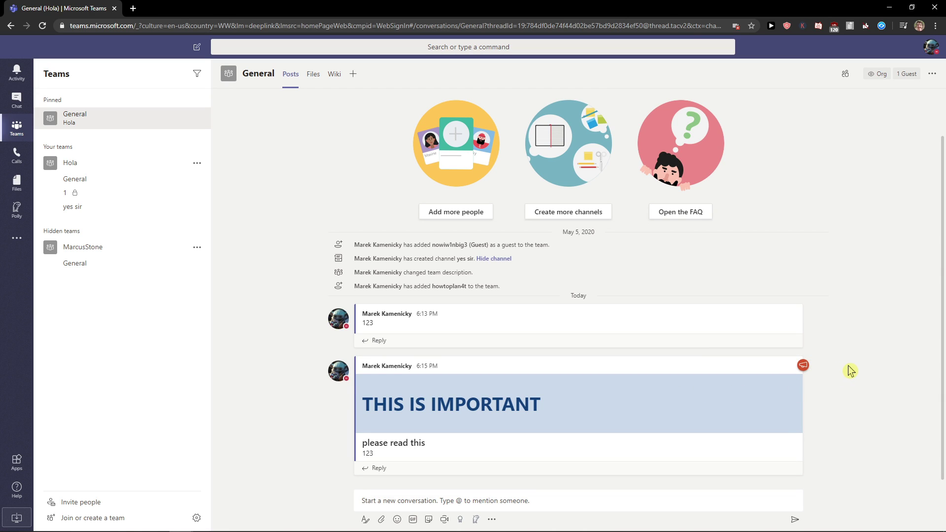